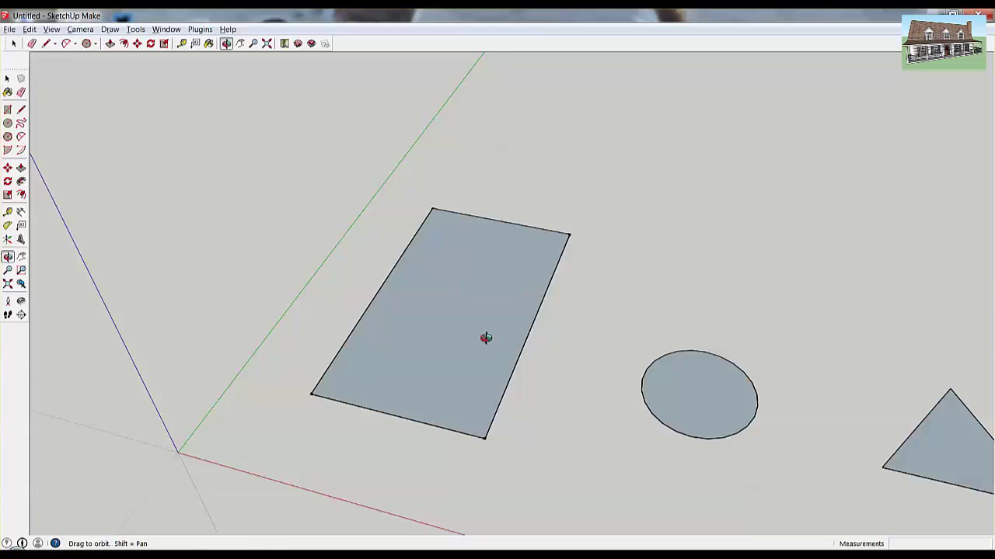
Try scaling the rectangle face uniformly from its far corner about the opposite corner
mouse_move(475, 337)
shift+middle_down()
mouse_move(517, 358)
mouse_move(511, 363)
shift+middle_up()
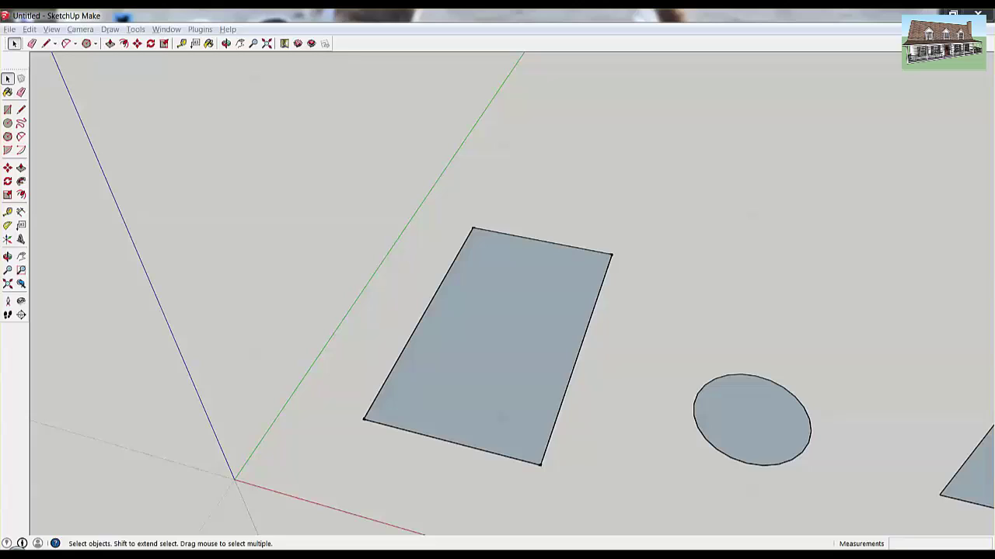
click(492, 353)
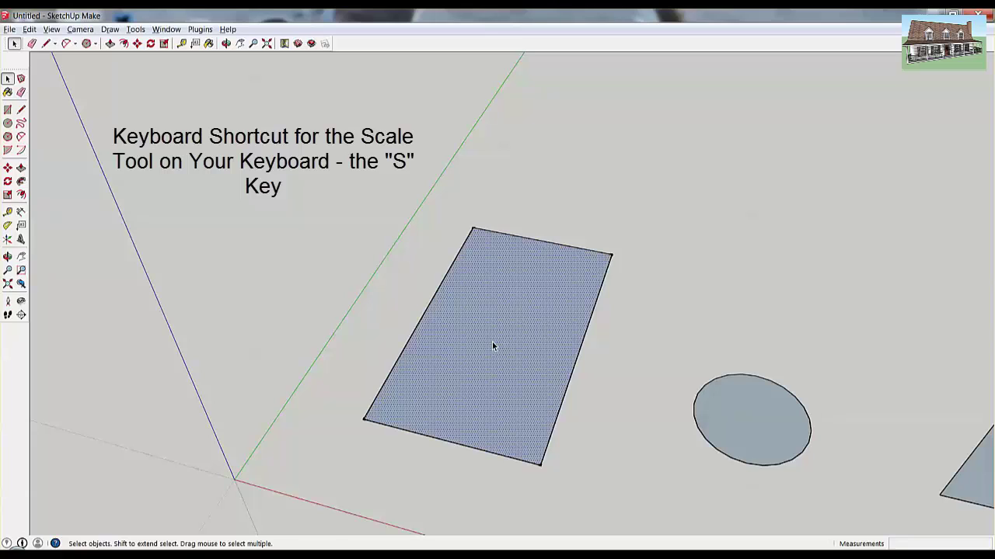
key(s)
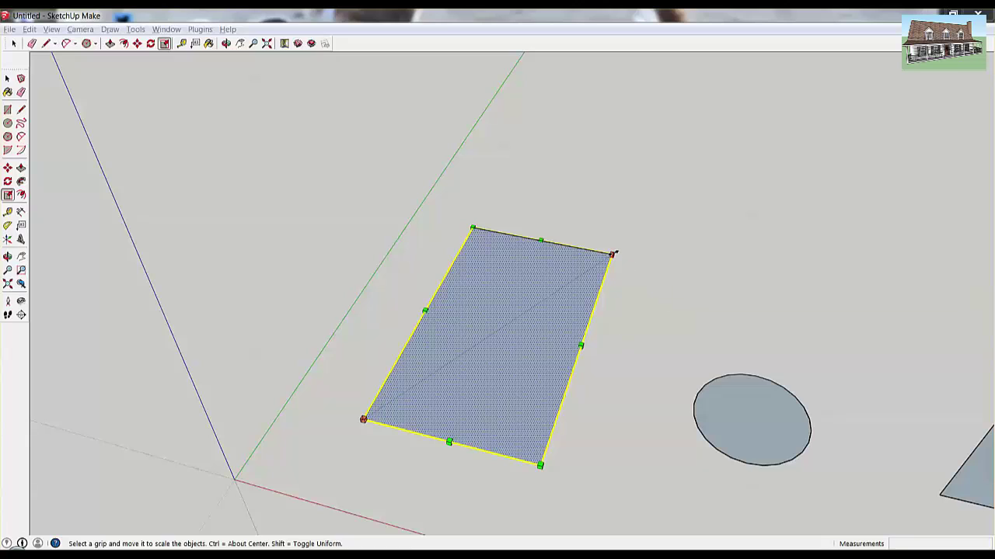
drag(613, 253, 630, 280)
key(space)
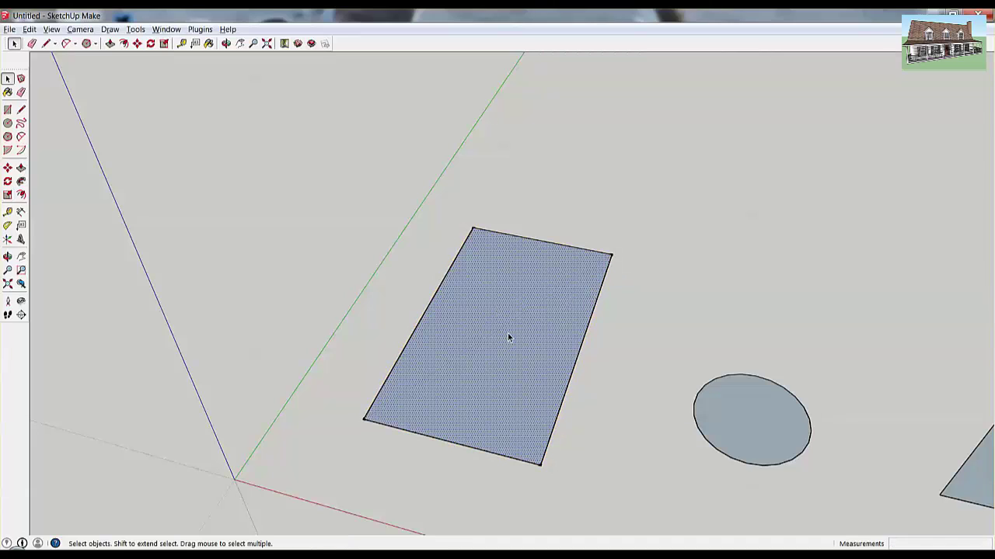
key(s)
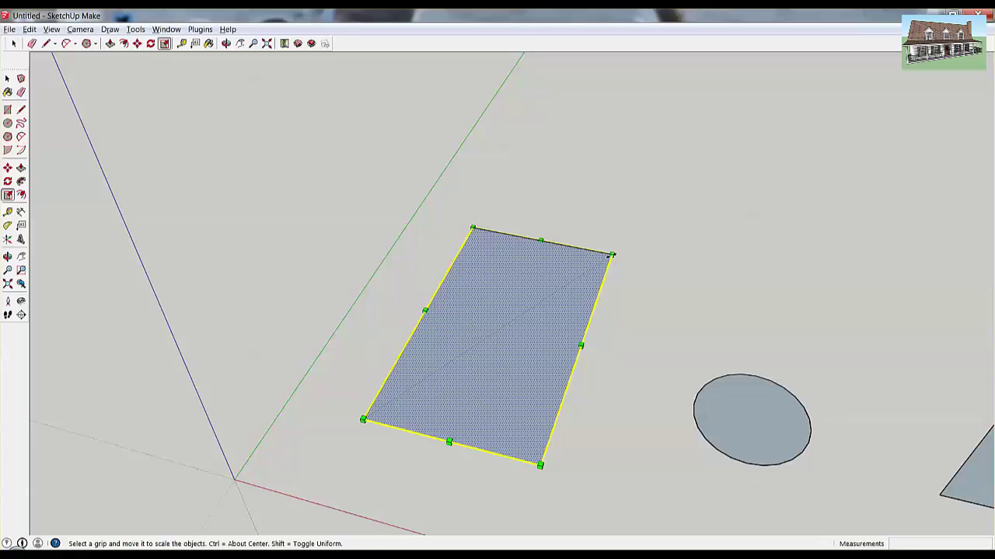
mouse_move(610, 255)
mouse_down()
mouse_move(470, 348)
mouse_move(495, 346)
mouse_move(593, 287)
mouse_move(552, 316)
mouse_move(539, 298)
mouse_move(611, 260)
mouse_up()
key(space)
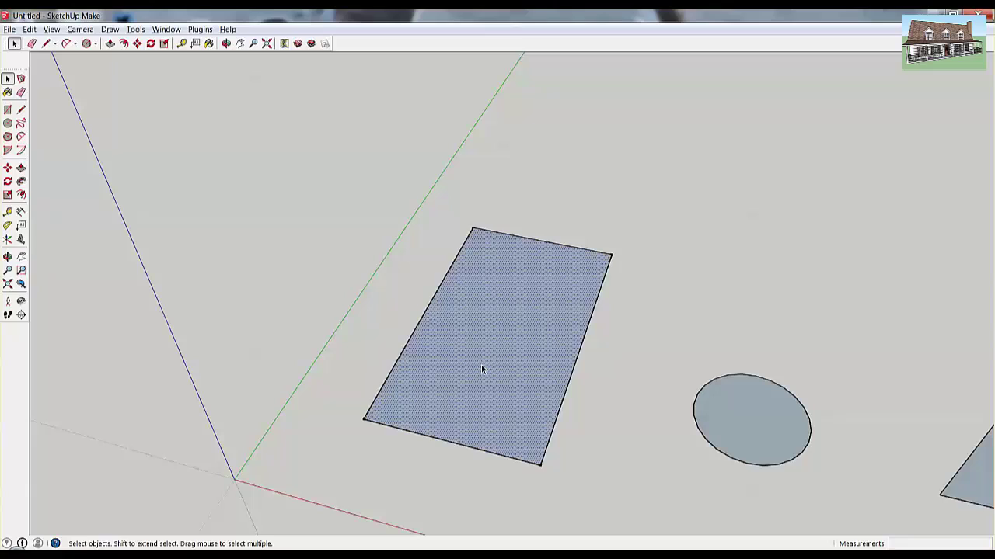
Try scaling the rectangle along the green axis from the midpoint of its far edge
key(s)
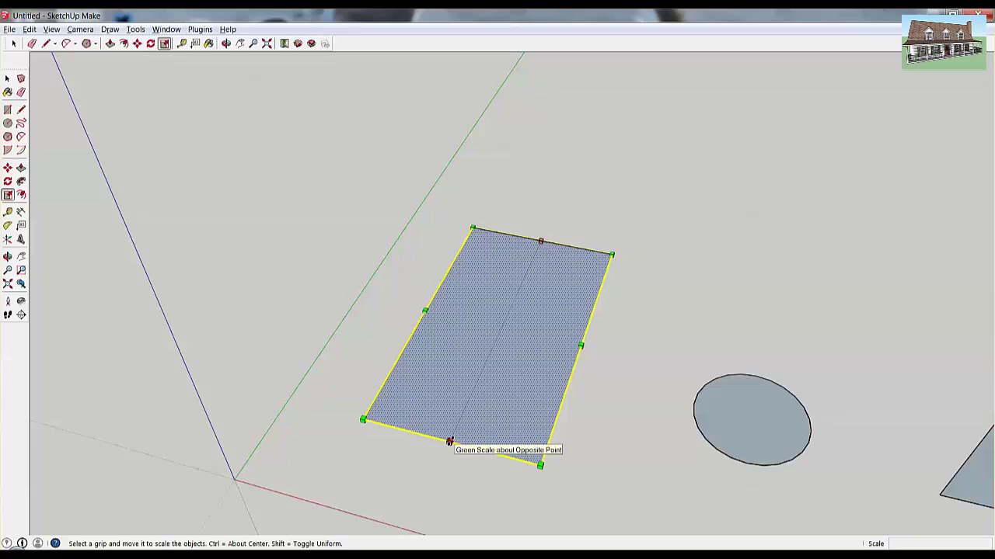
click(541, 241)
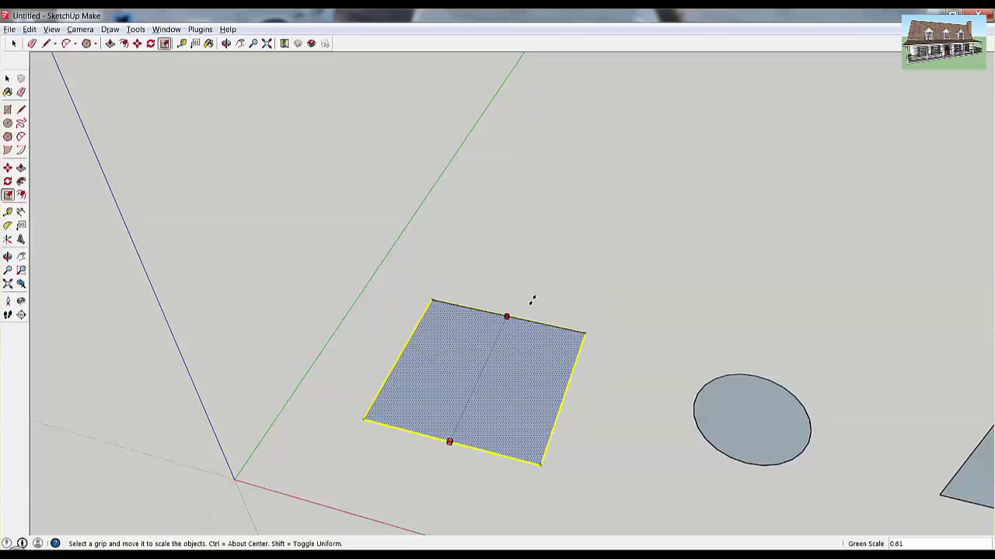
key(Escape)
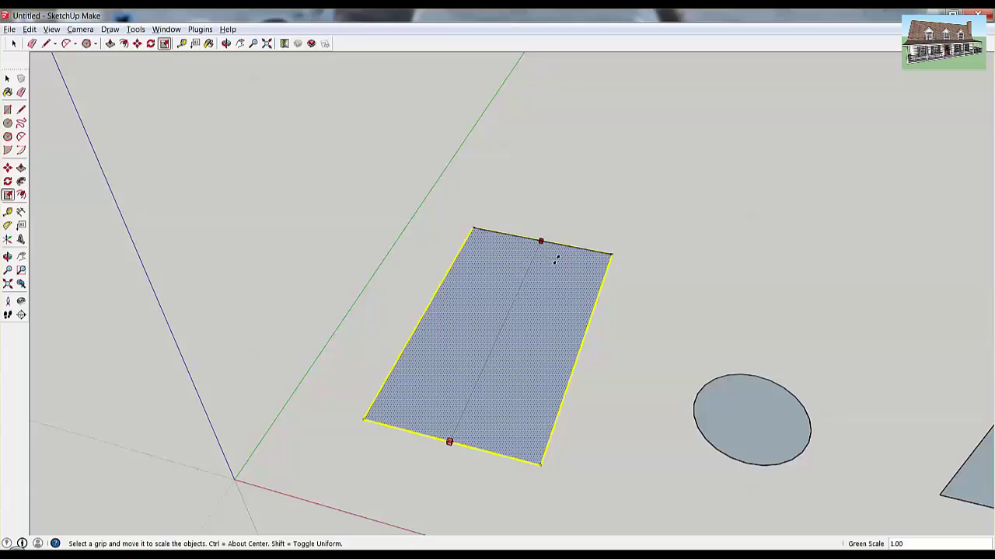
click(554, 259)
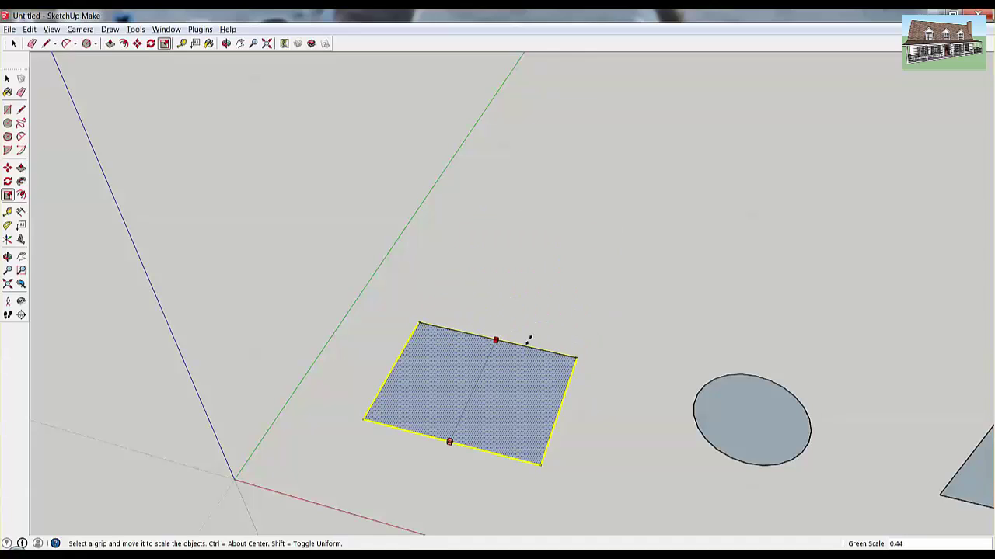
text(2)
key(Return)
key(space)
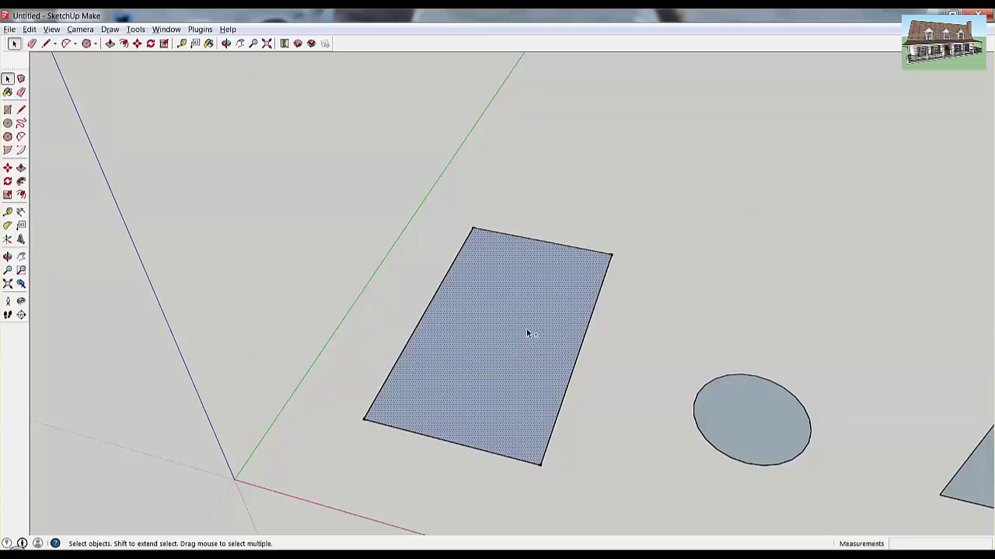
Select the triangle face and scale it uniformly by a factor of 2 about the opposite corner of its bounding box
middle_drag(685, 377, 462, 313)
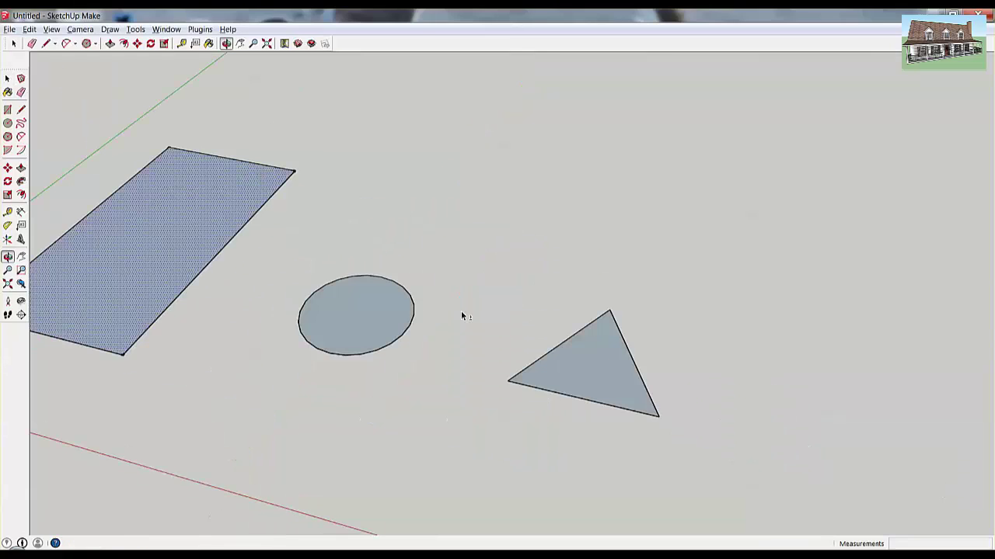
middle_drag(626, 340, 556, 346)
key(space)
click(514, 371)
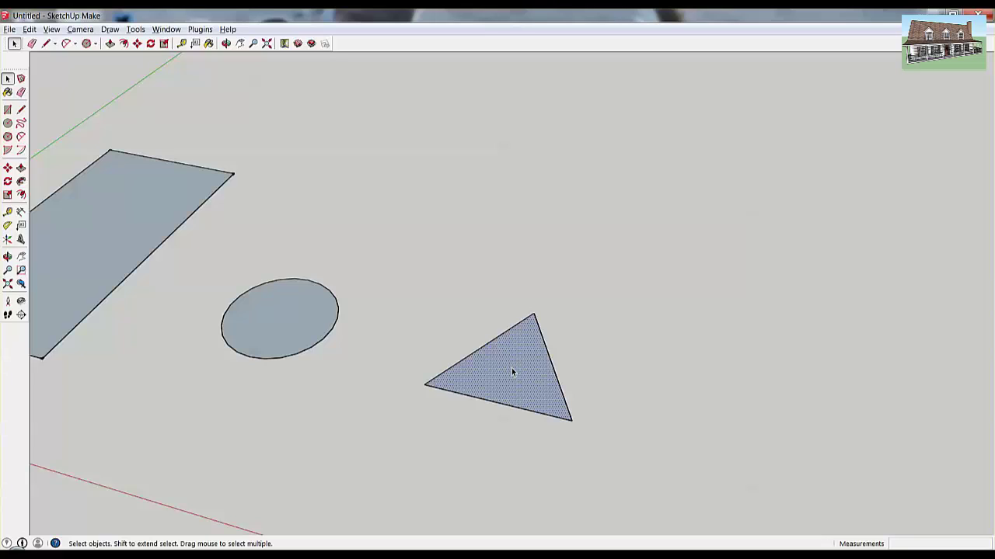
click(164, 44)
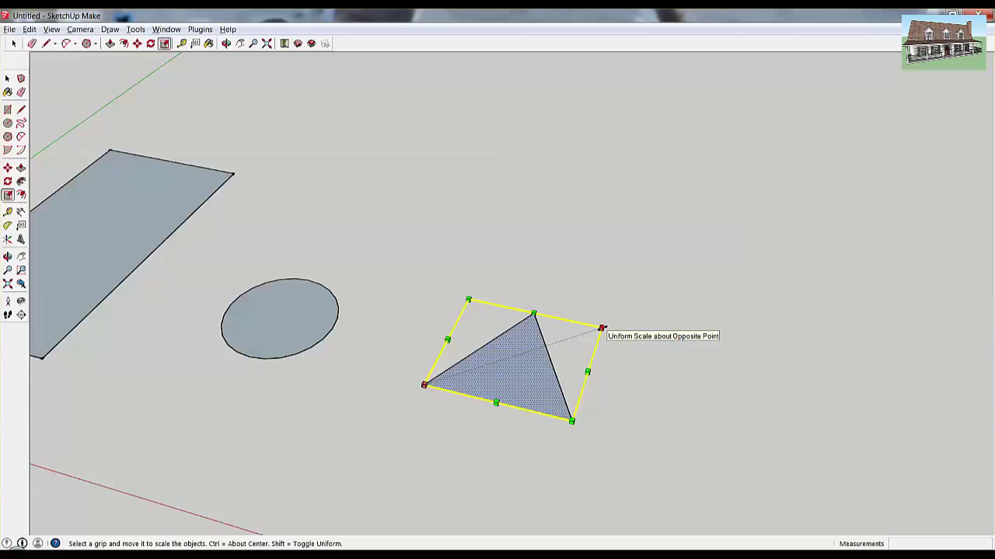
drag(602, 328, 640, 318)
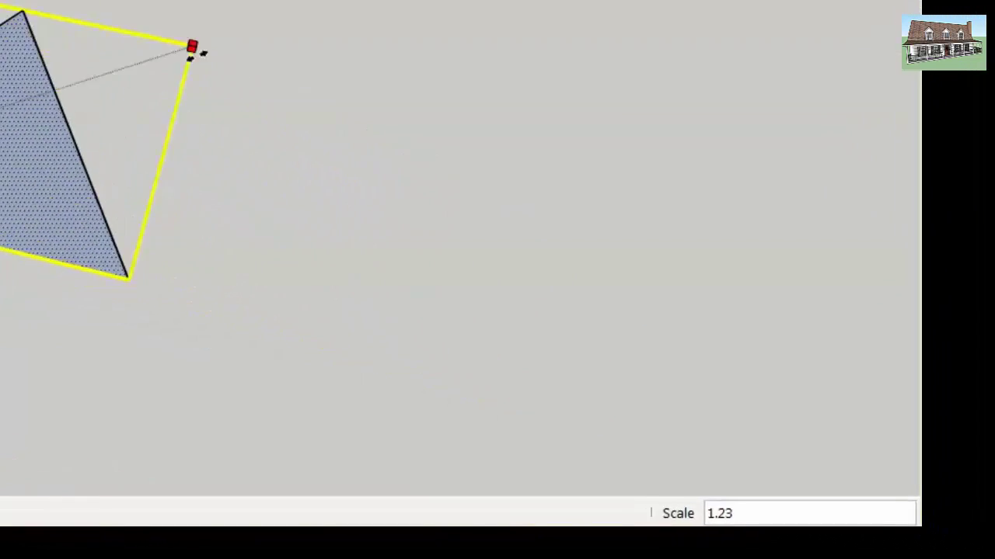
text(2)
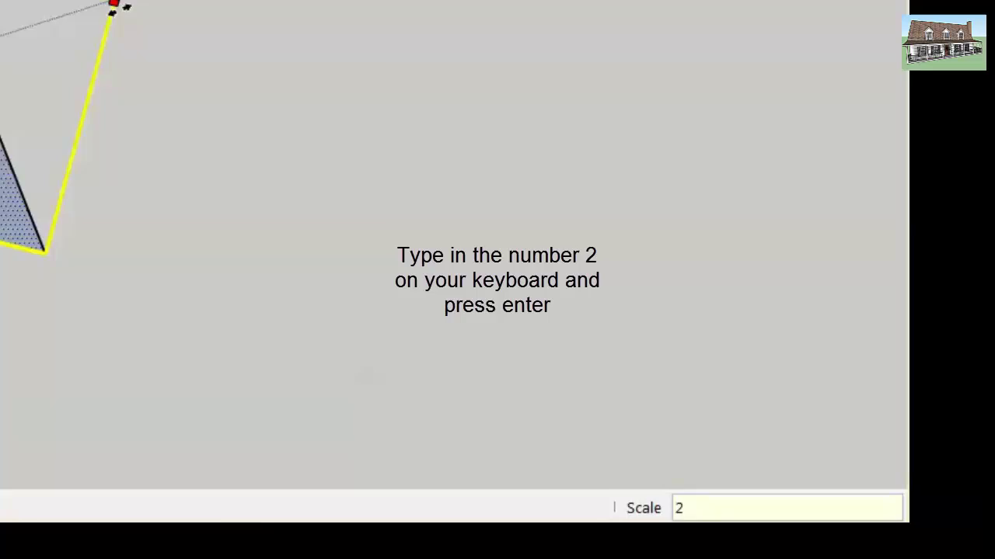
key(Return)
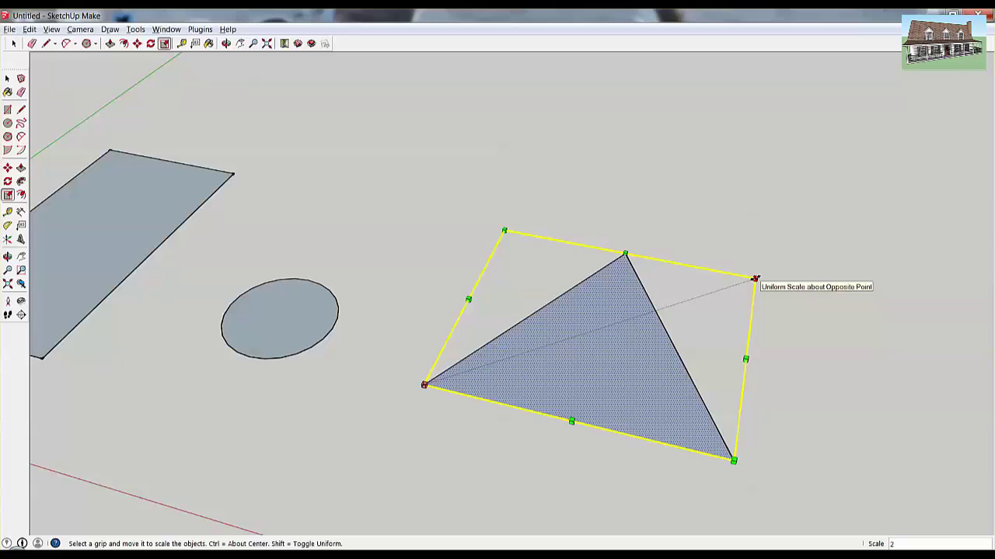
drag(754, 278, 712, 296)
key(Escape)
key(space)
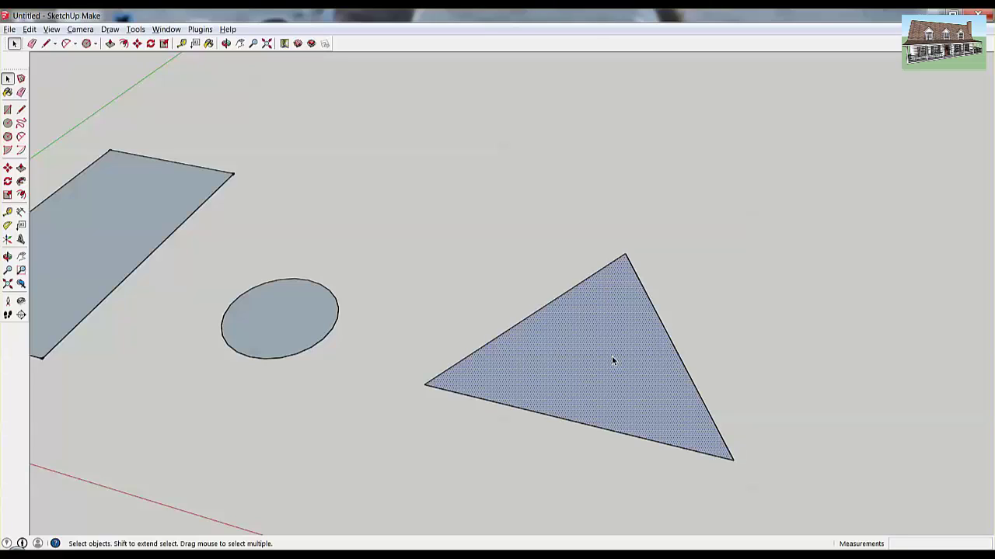
Enlarge the triangle again with a uniform scale factor of 2 about the opposite corner
key(s)
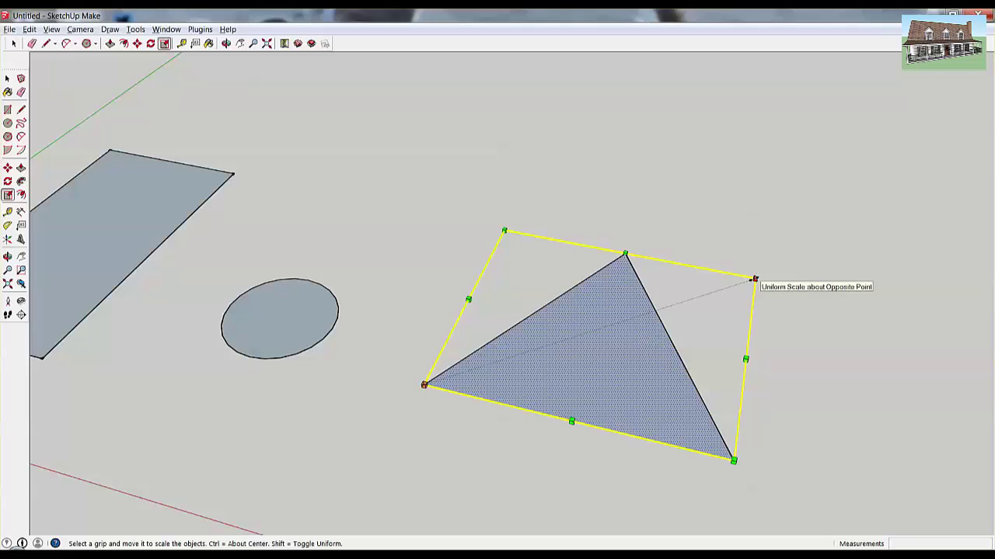
drag(756, 277, 809, 265)
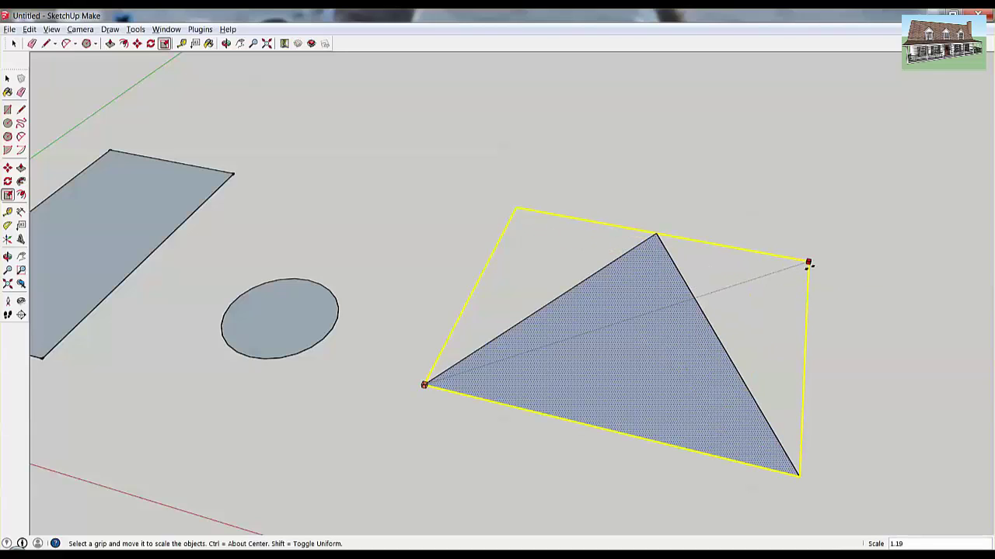
text(2)
key(Return)
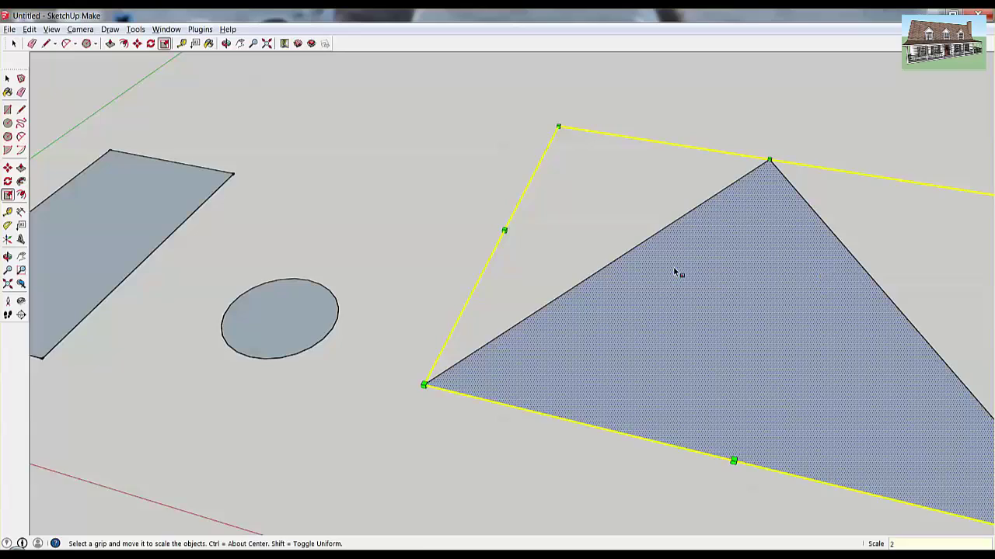
Shrink the triangle uniformly with a scale factor of .5 about the opposite corner
scroll(344, 315, down, 3)
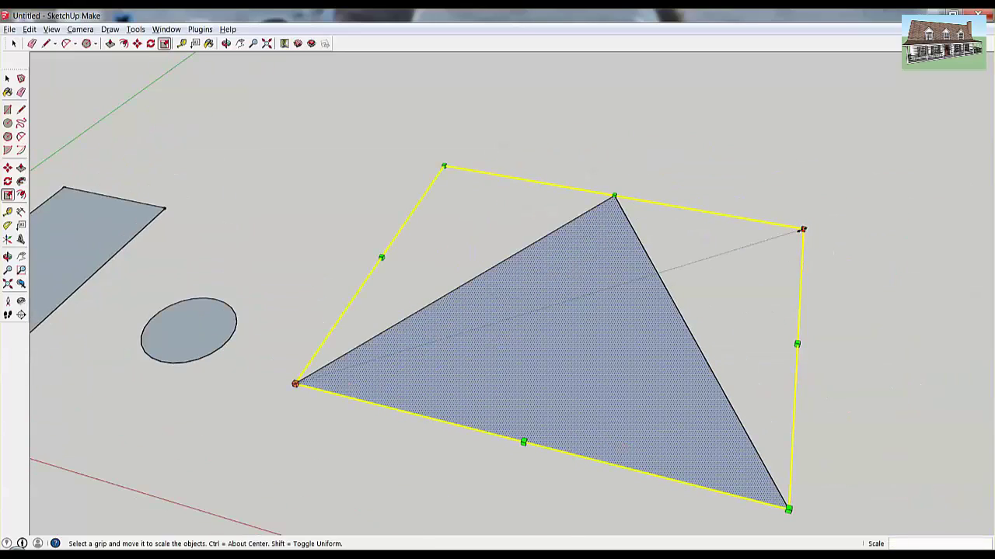
drag(803, 230, 673, 271)
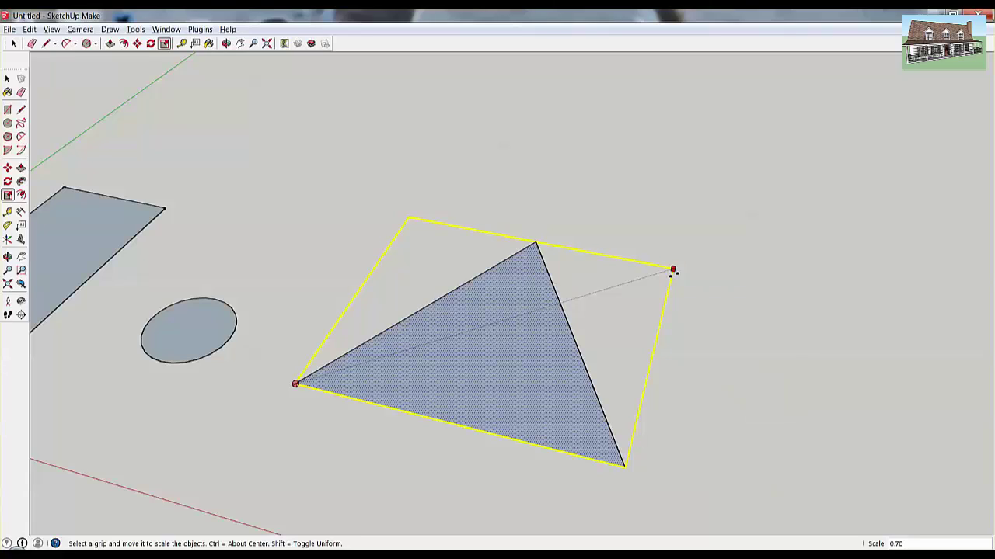
text(.5)
key(Return)
scroll(428, 347, up, 2)
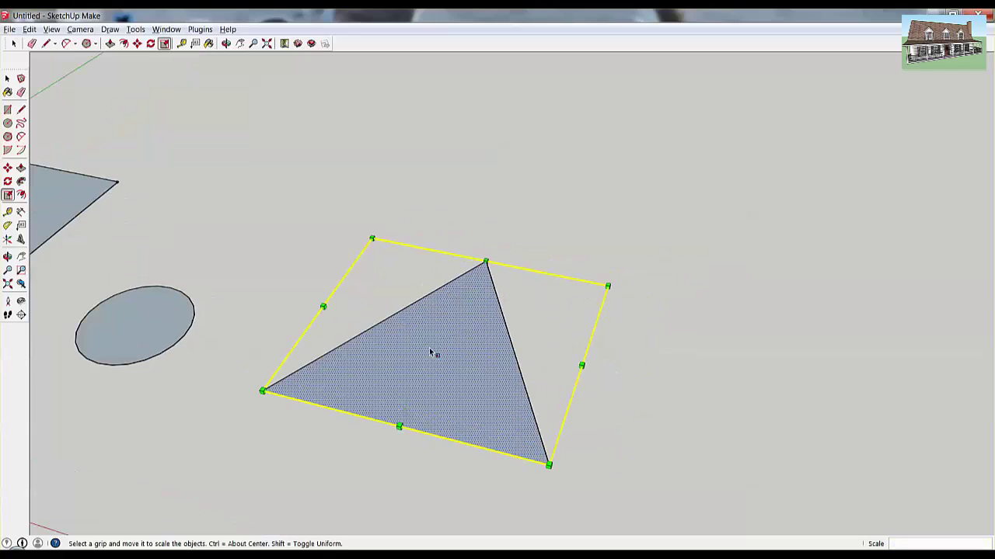
middle_drag(430, 337, 451, 349)
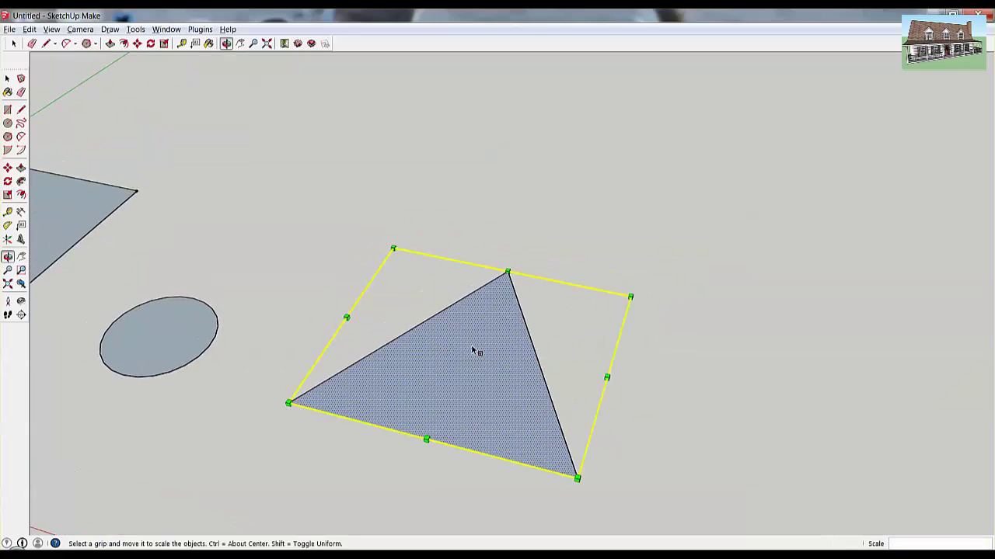
scroll(469, 348, down, 2)
scroll(466, 350, up, 1)
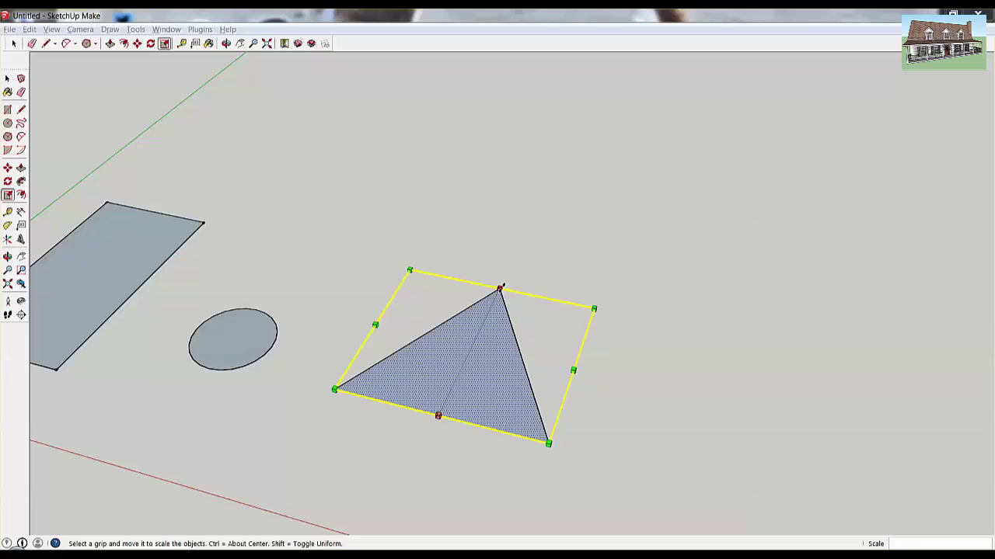
drag(502, 286, 472, 375)
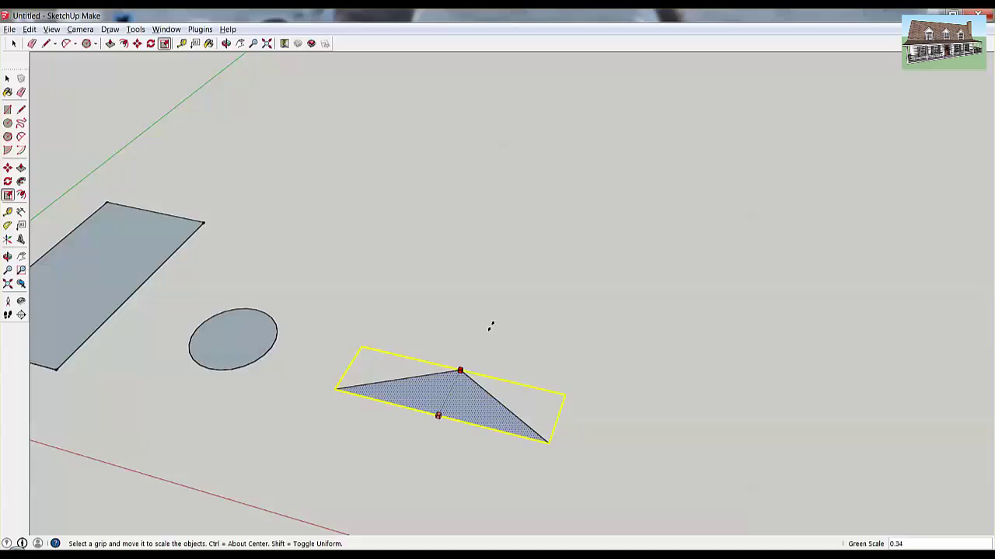
key(Escape)
key(space)
Scale the triangle along the green axis by .5 from its apex, keeping its base fixed
key(s)
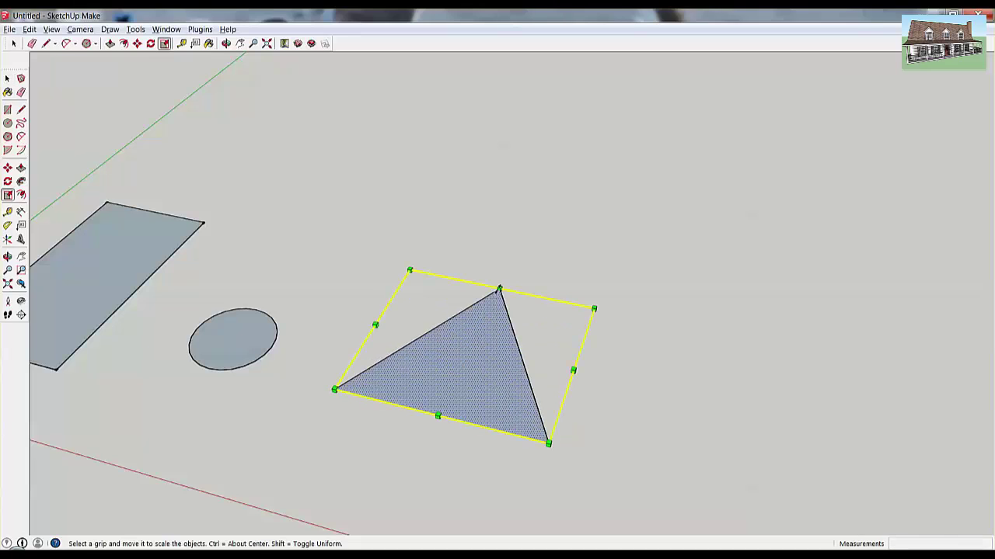
drag(499, 289, 480, 333)
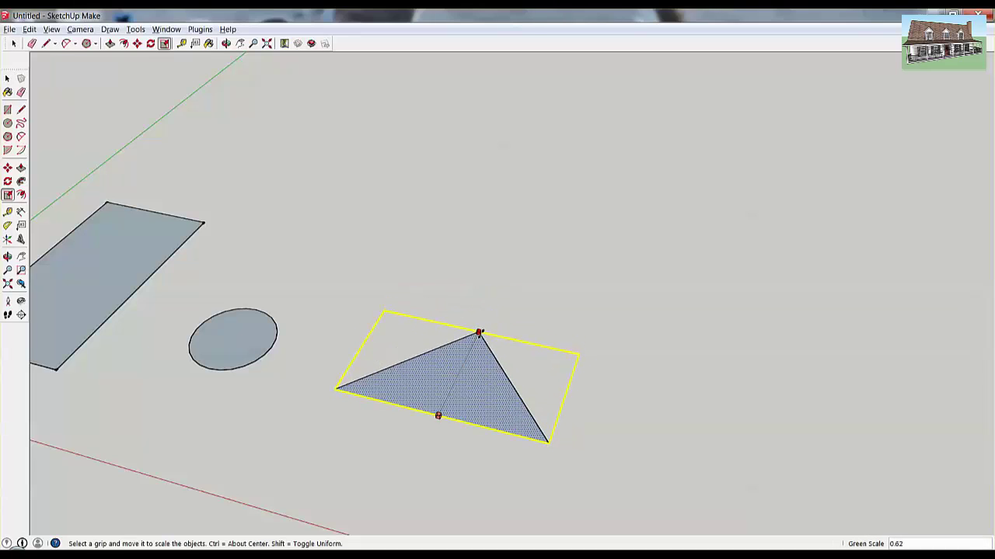
text(.5)
key(Return)
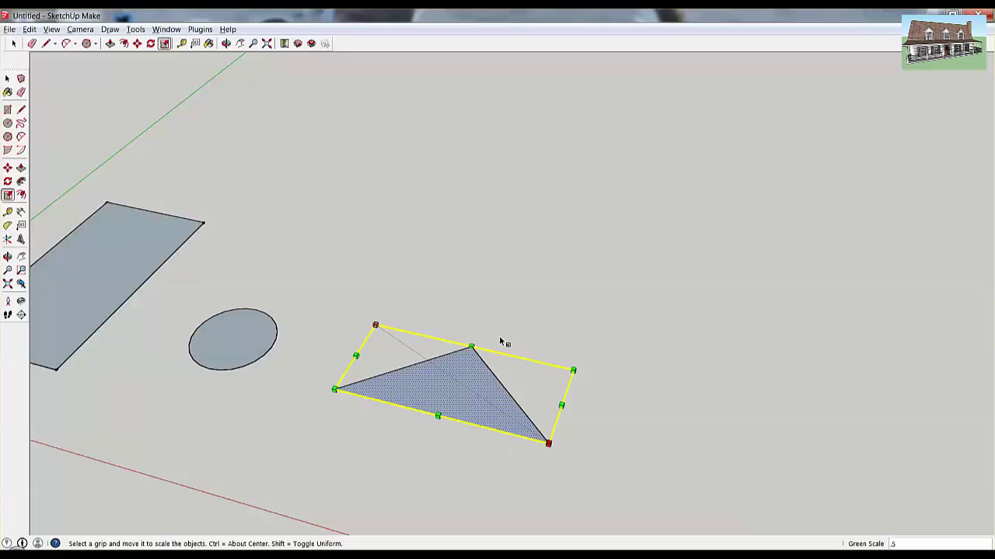
Stretch the triangle along the green axis by a factor of 2 from its apex
drag(472, 343, 523, 230)
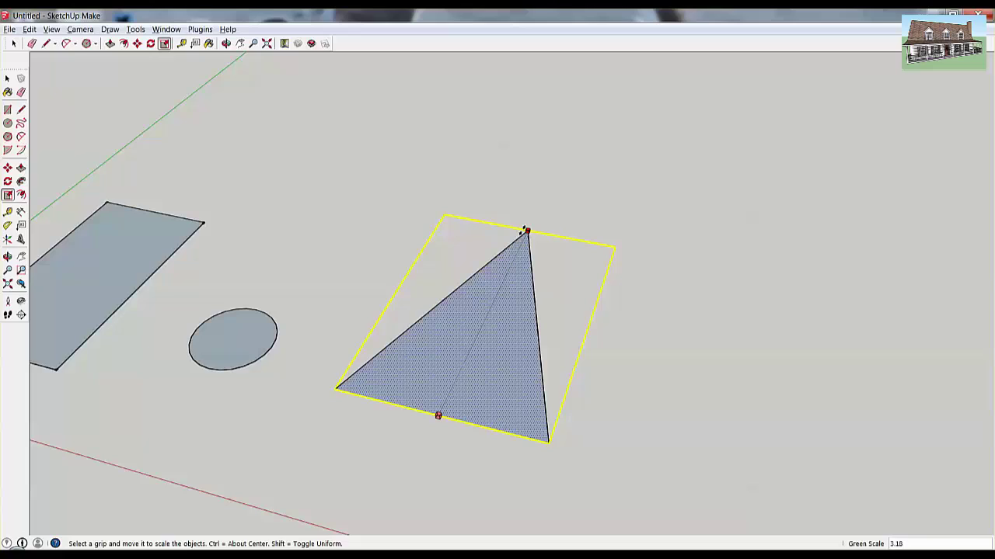
text(2)
key(Return)
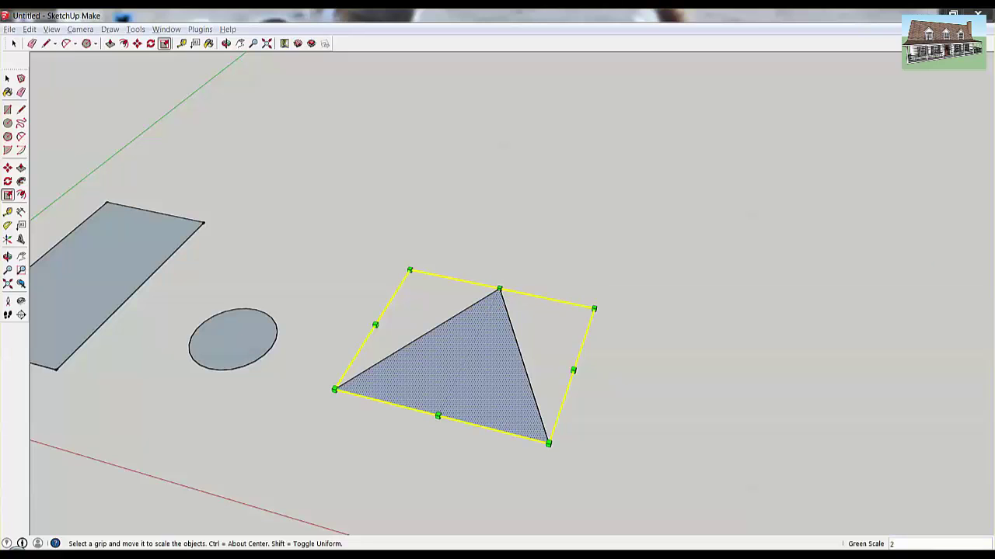
middle_drag(568, 249, 515, 277)
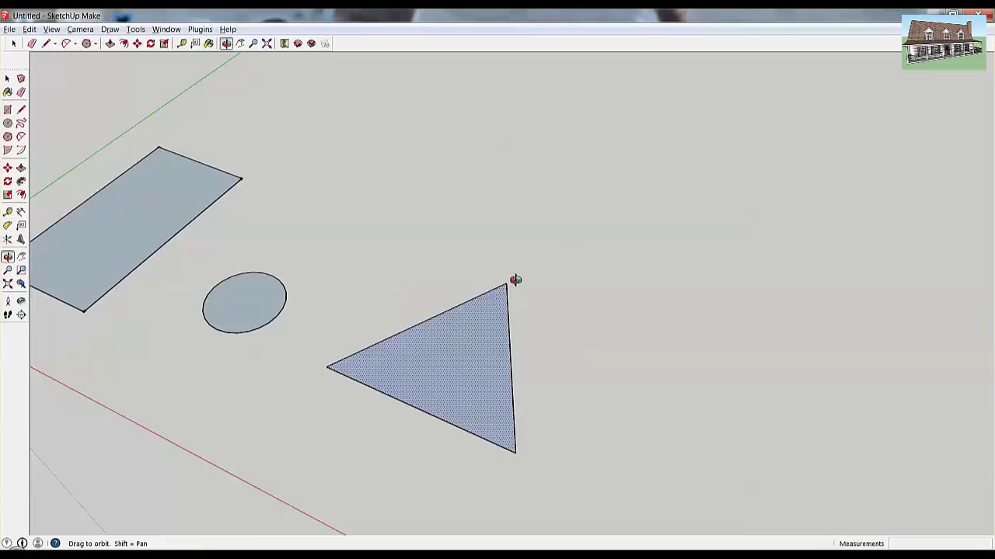
scroll(466, 317, down, 4)
scroll(368, 277, up, 2)
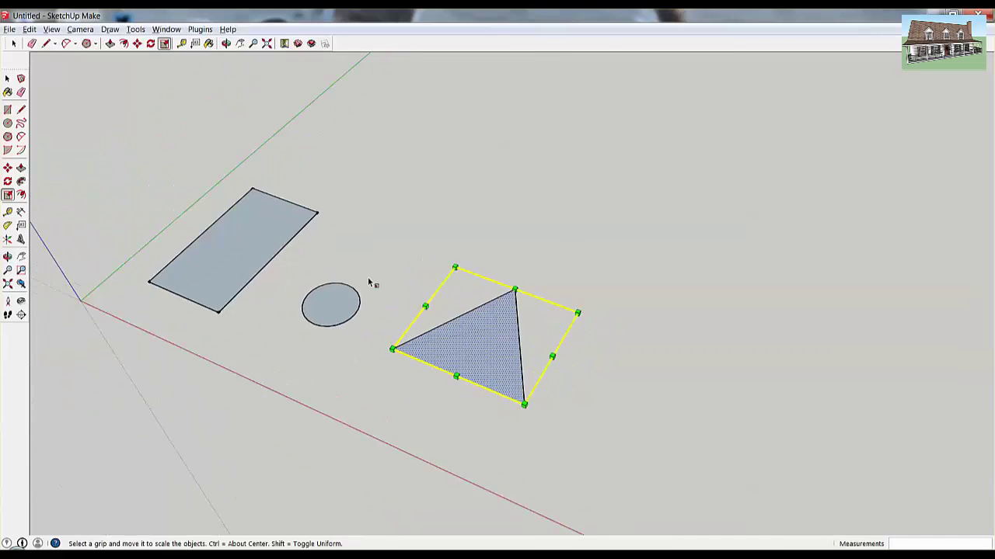
middle_drag(362, 278, 362, 333)
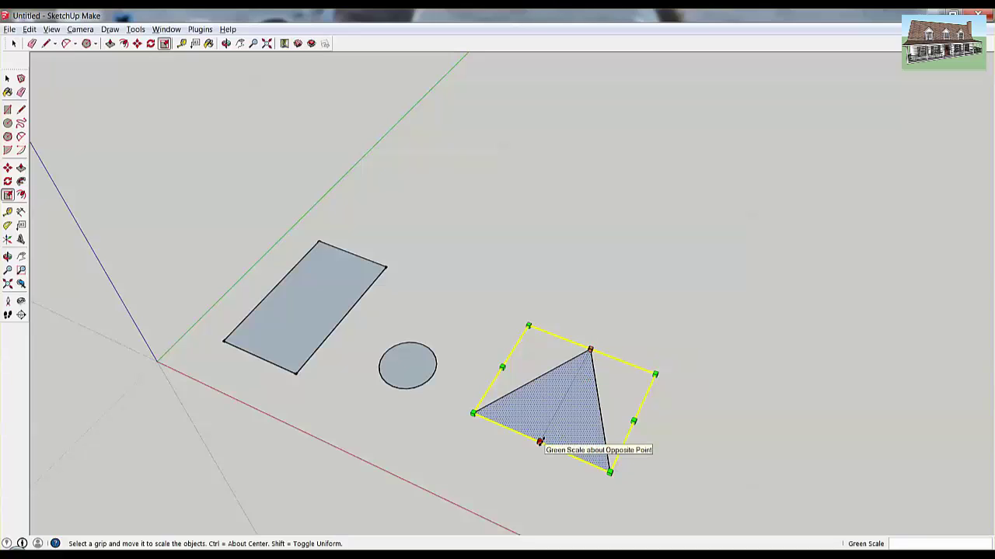
Flip the triangle along the green axis over its apex with a scale factor of -1
drag(538, 442, 559, 405)
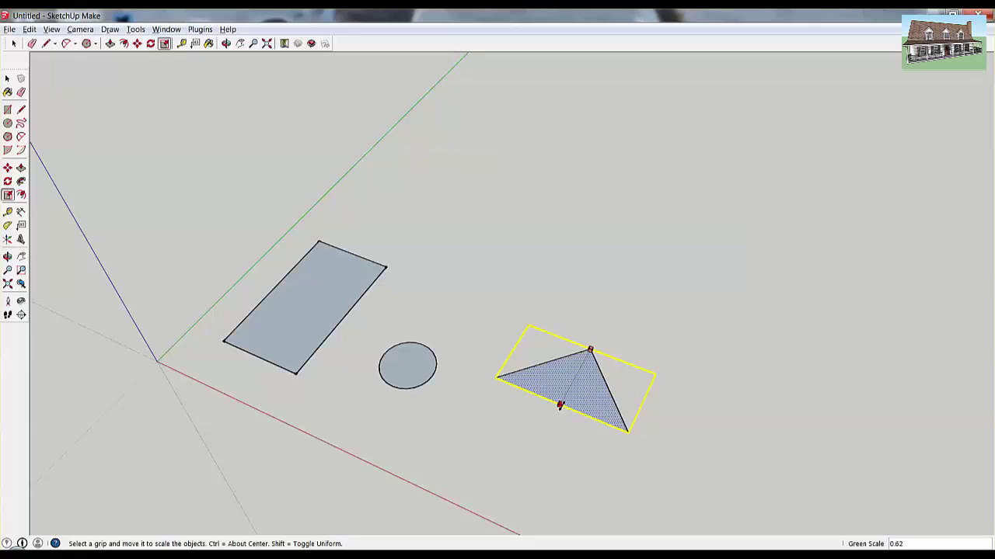
key(Escape)
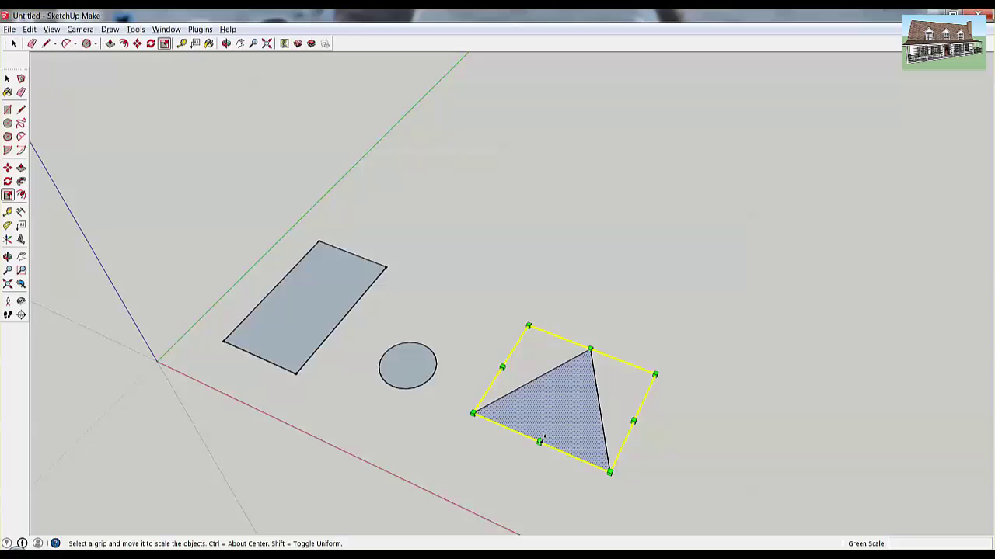
drag(540, 442, 556, 410)
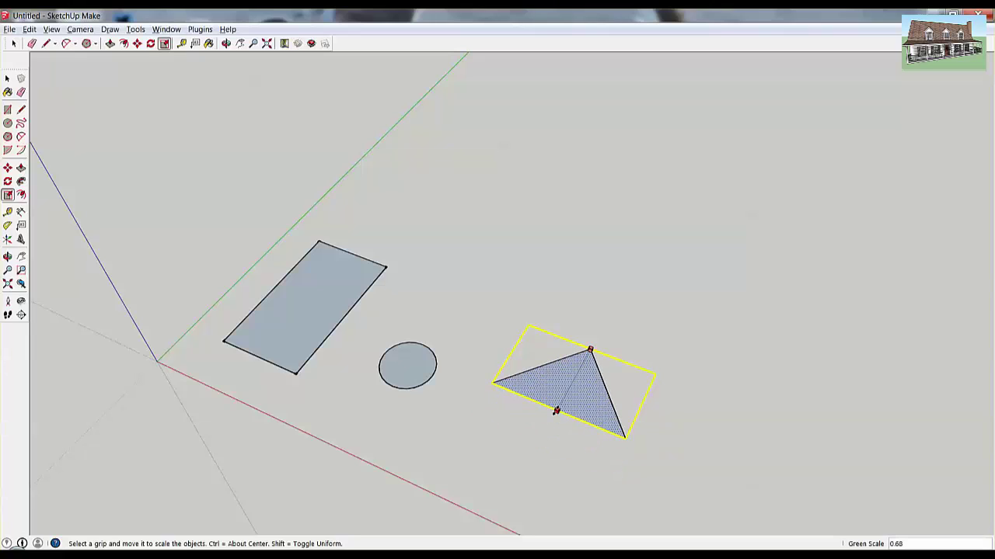
text(-1)
key(Return)
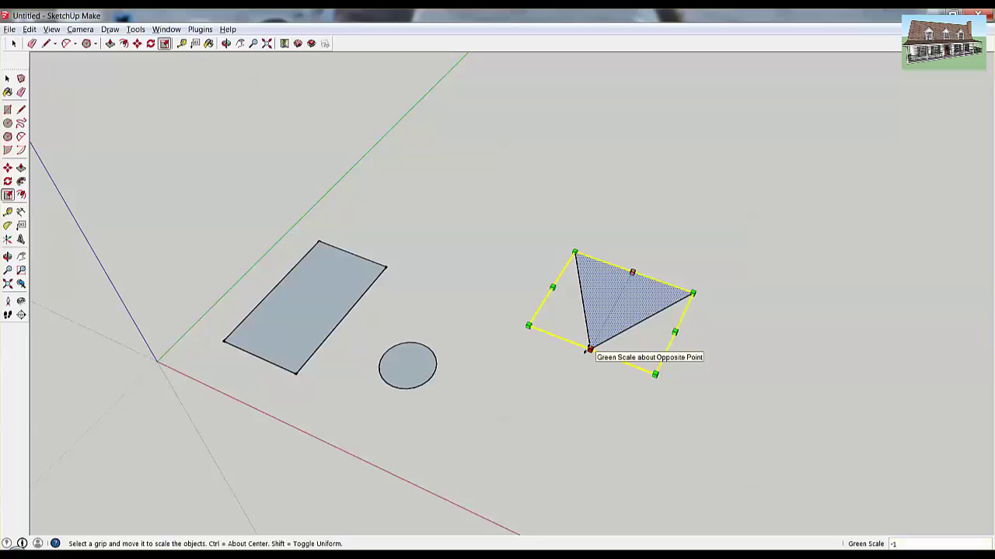
Flip the triangle back over its apex by scaling it along the green axis by -1 again
drag(632, 273, 624, 311)
text(-1)
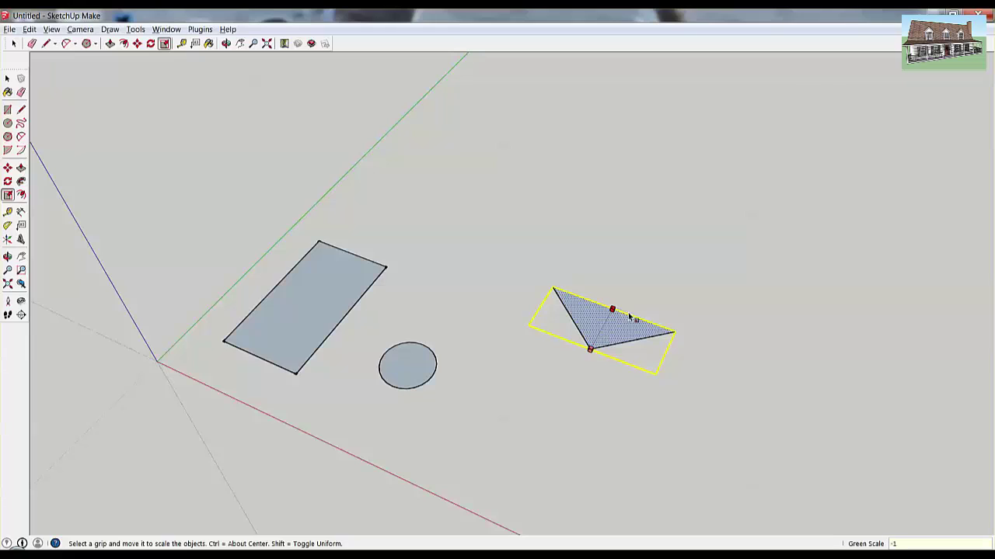
key(Return)
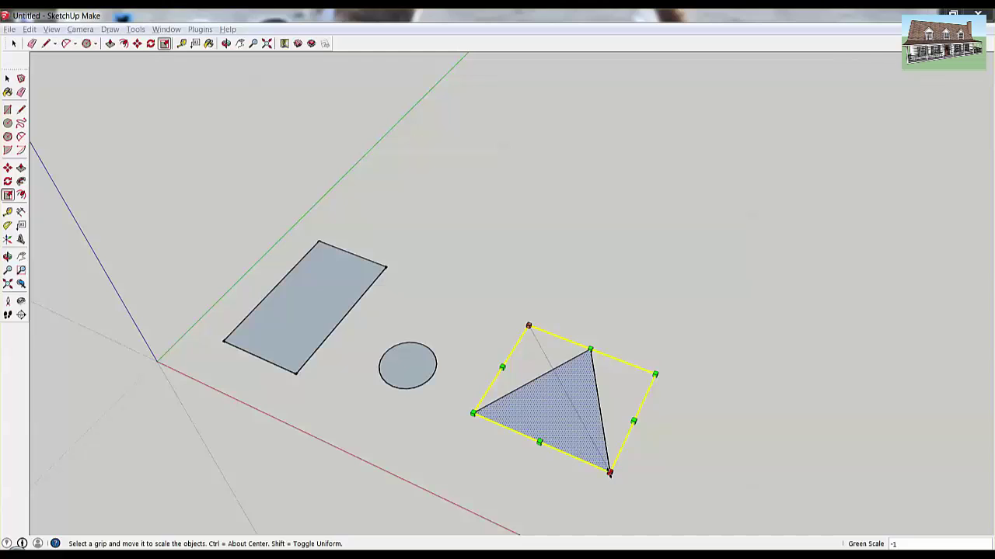
Mirror the triangle diagonally with a uniform scale factor of -1 about the opposite corner
drag(610, 472, 566, 394)
text(-1)
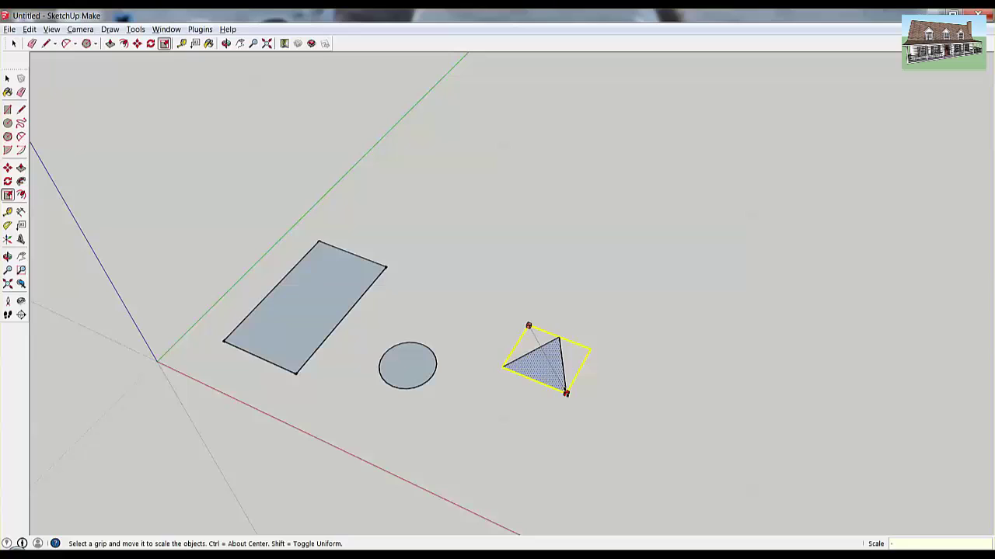
key(Return)
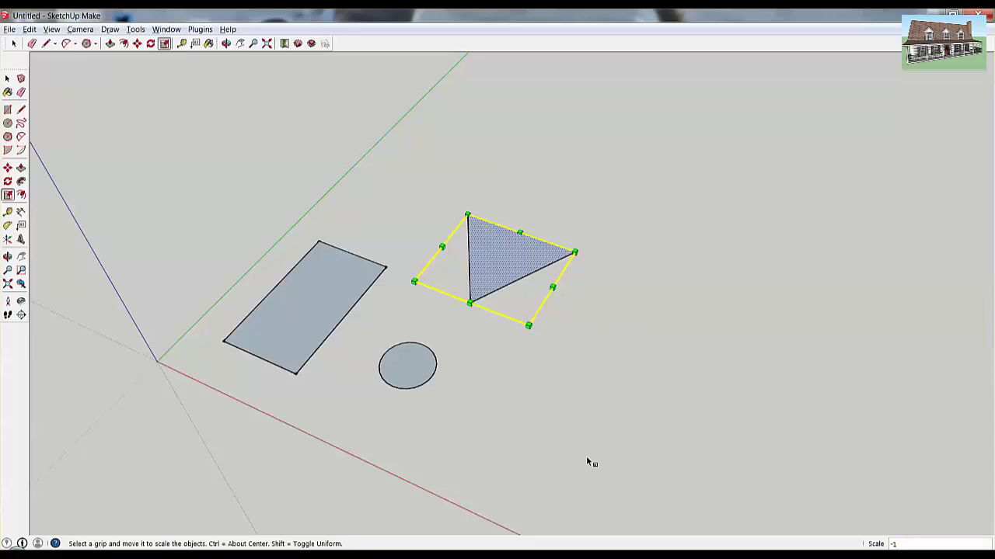
Mirror the triangle back with a uniform scale factor of -1 about the same corner, and deselect it
drag(465, 211, 487, 267)
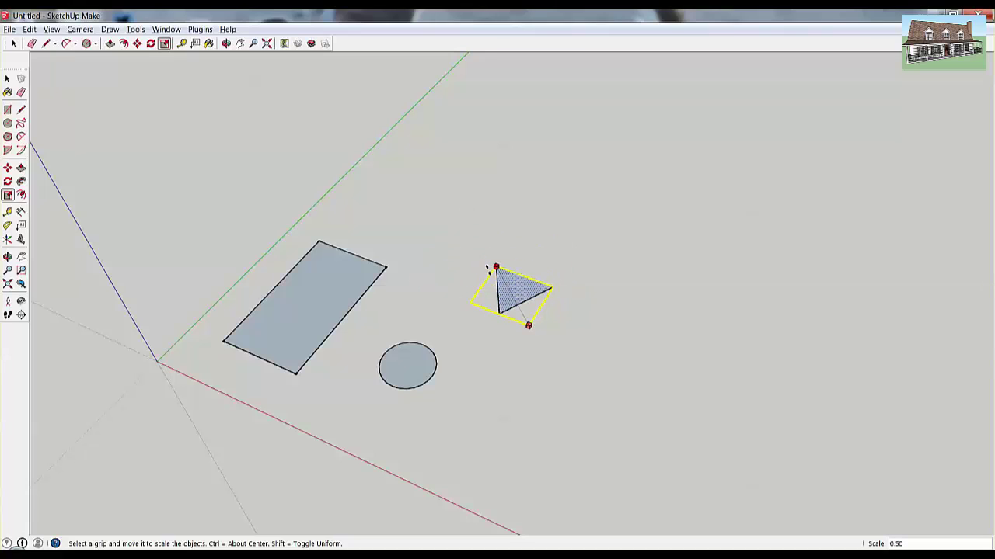
key(Escape)
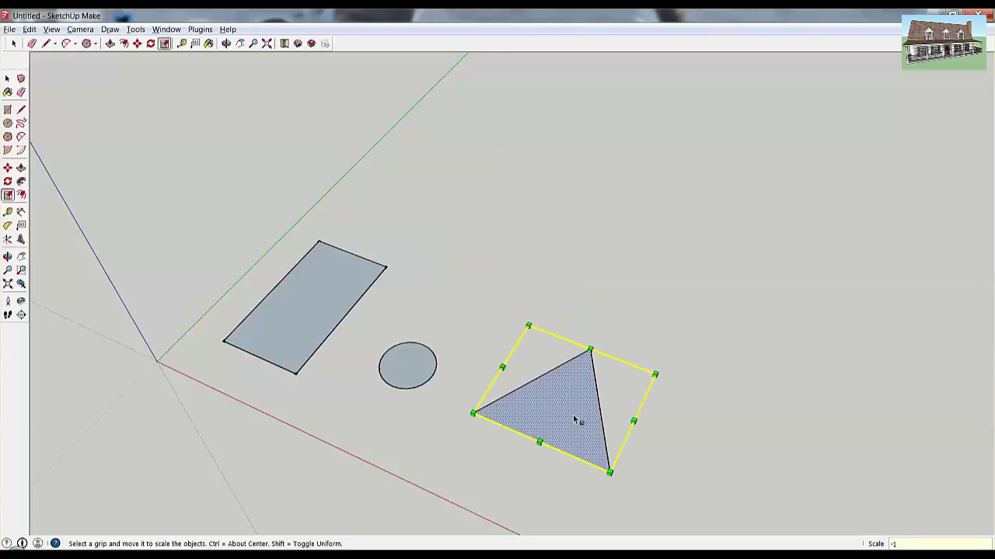
key(space)
click(625, 283)
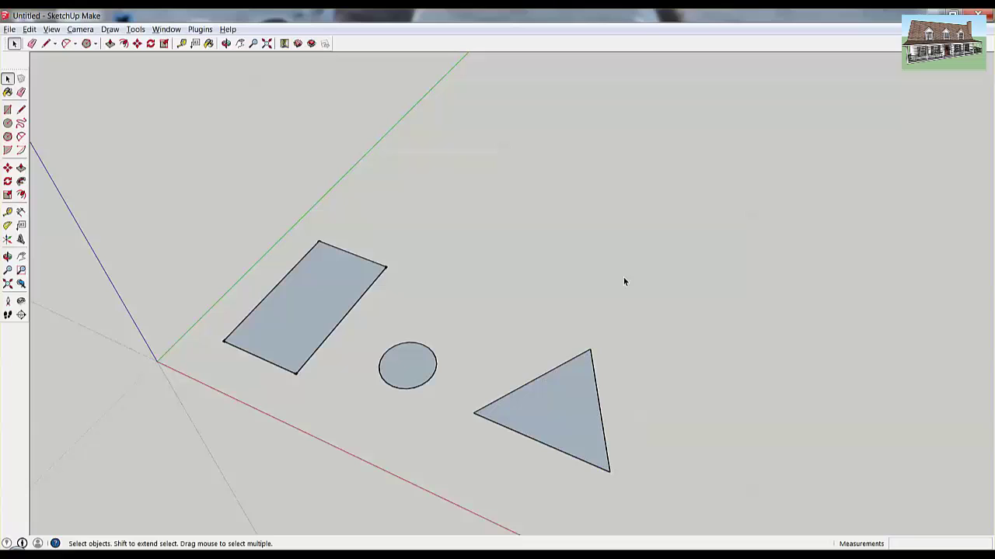
Select the face of the circle between the rectangle and the triangle
click(554, 415)
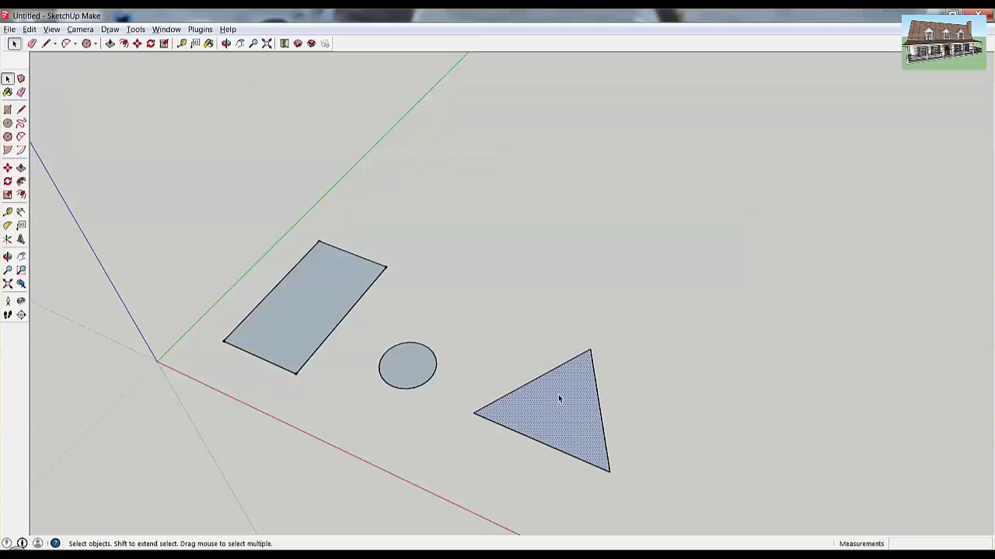
middle_drag(445, 442, 407, 384)
scroll(425, 412, up, 3)
scroll(427, 413, up, 3)
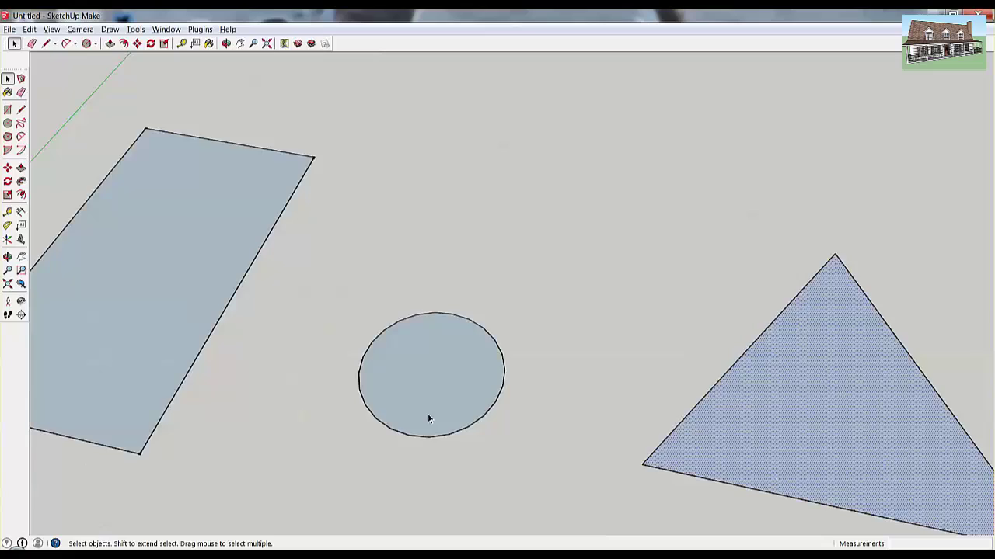
scroll(417, 383, down, 1)
click(415, 384)
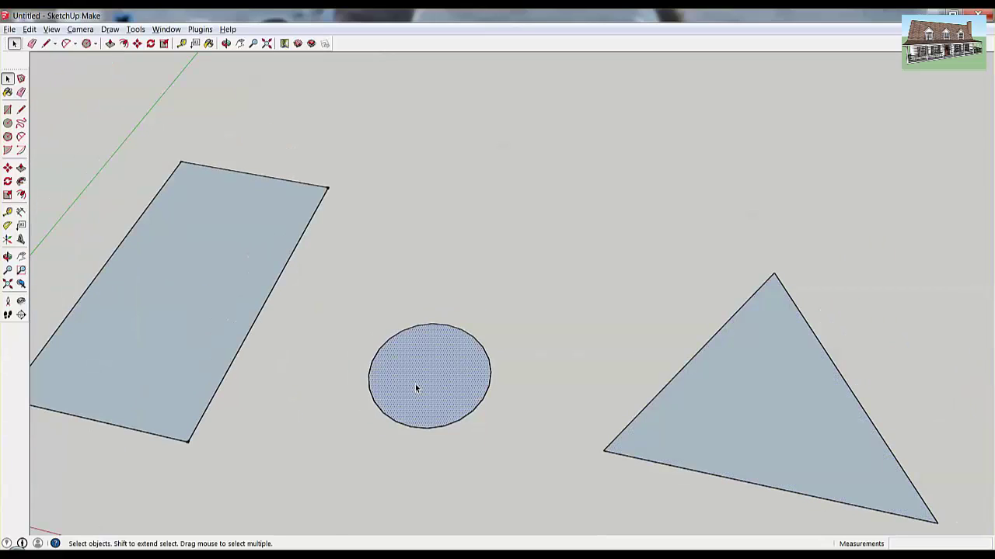
Try scaling the circle uniformly from the midpoint of its far edge about the opposite point
key(s)
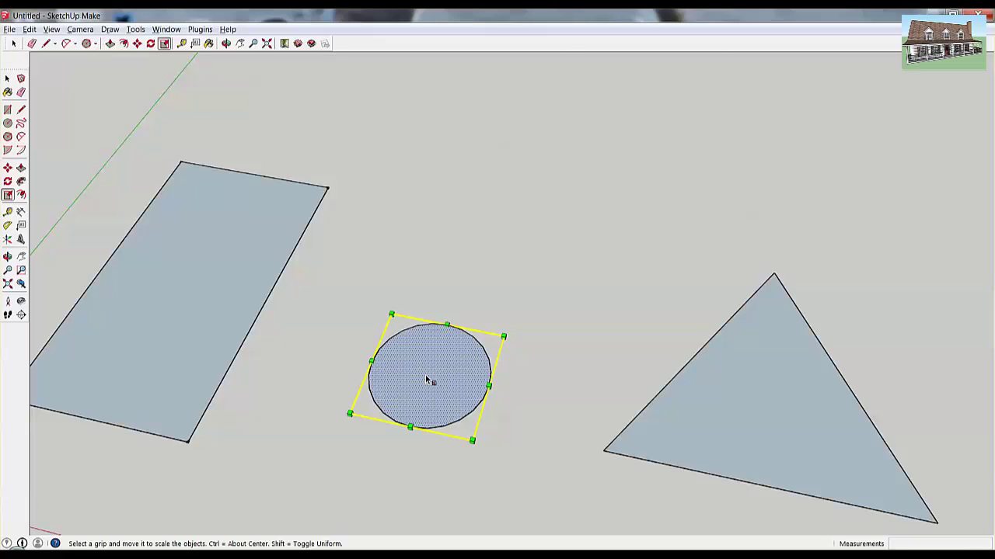
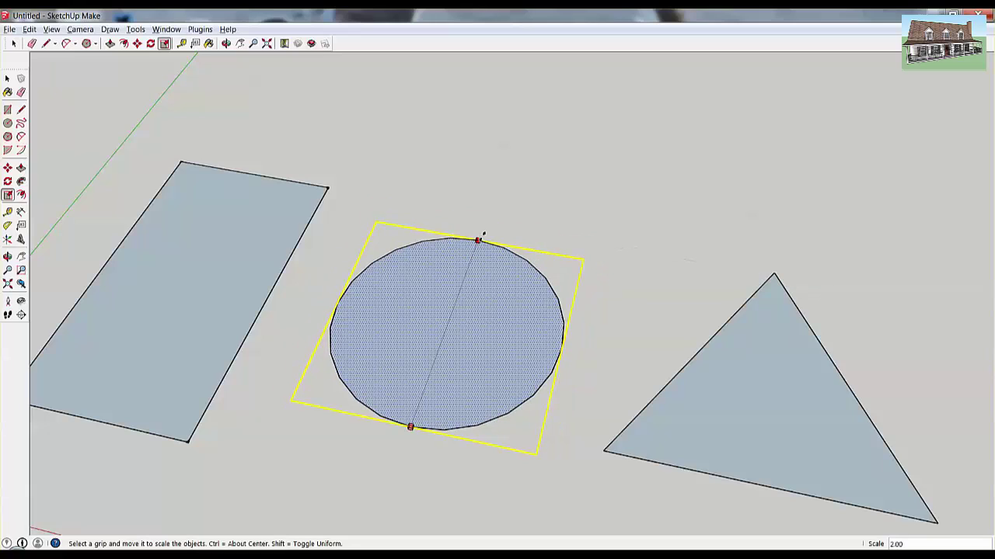
drag(477, 244, 443, 322)
key(space)
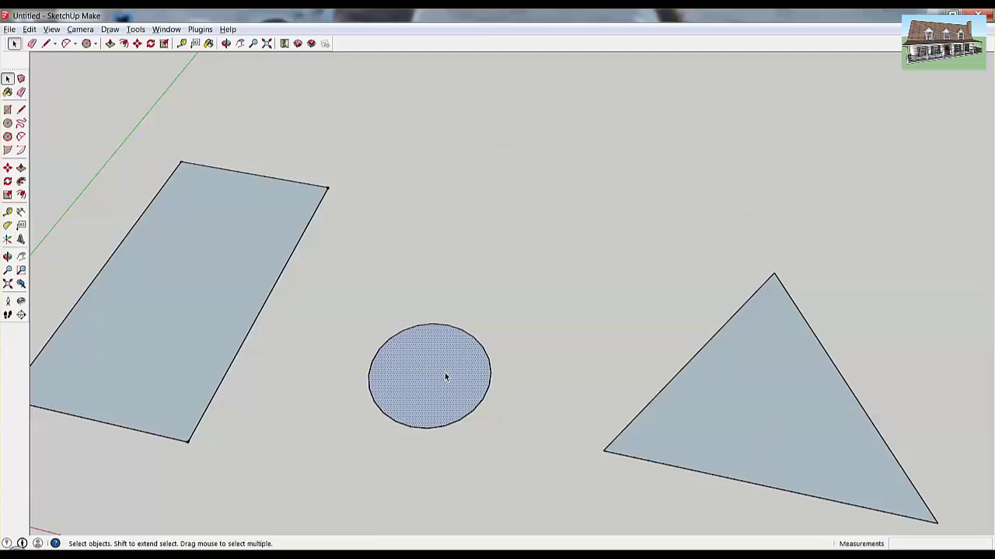
Scale the circle uniformly by 2.25 about its near edge, aligning its far edge with the triangle's apex
key(s)
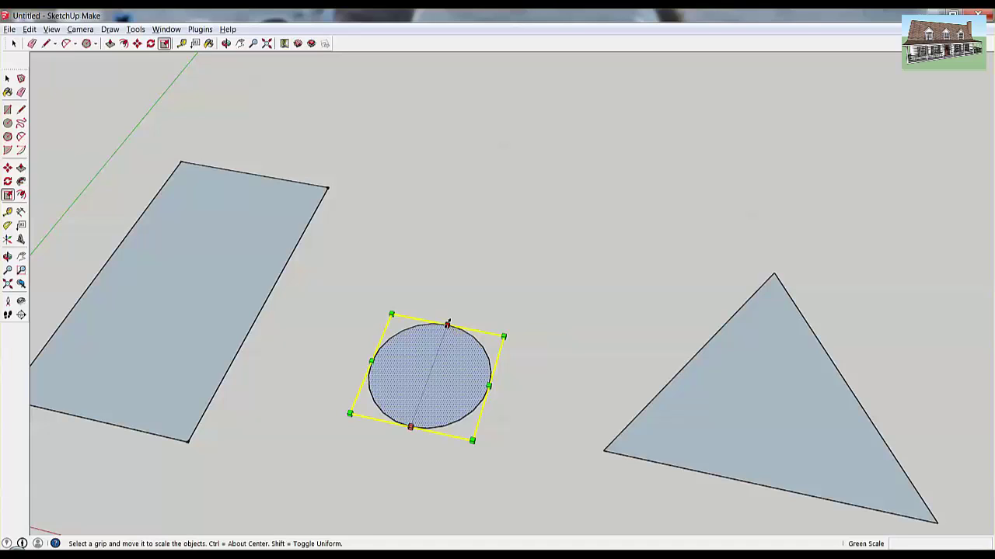
drag(448, 322, 551, 240)
shift+drag(718, 278, 796, 293)
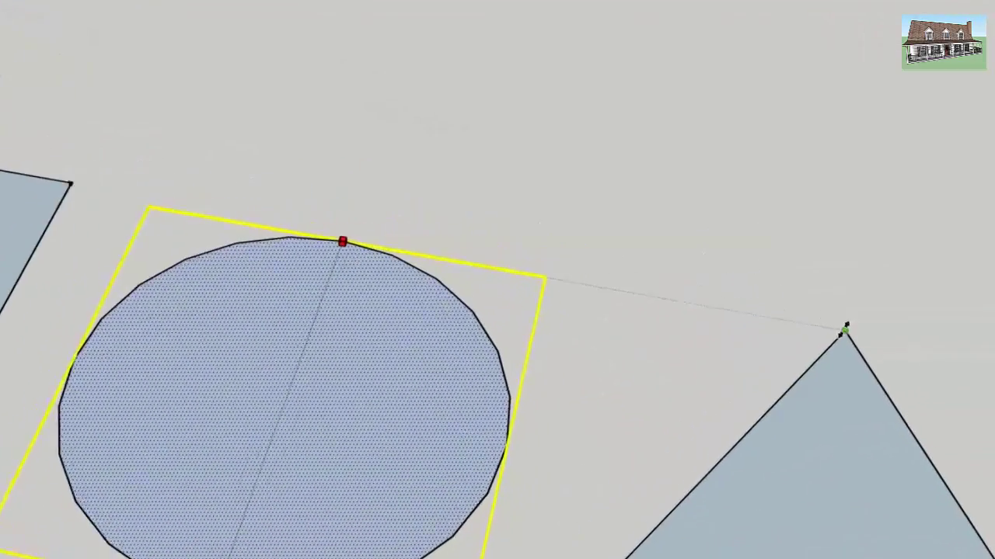
shift+drag(871, 351, 770, 336)
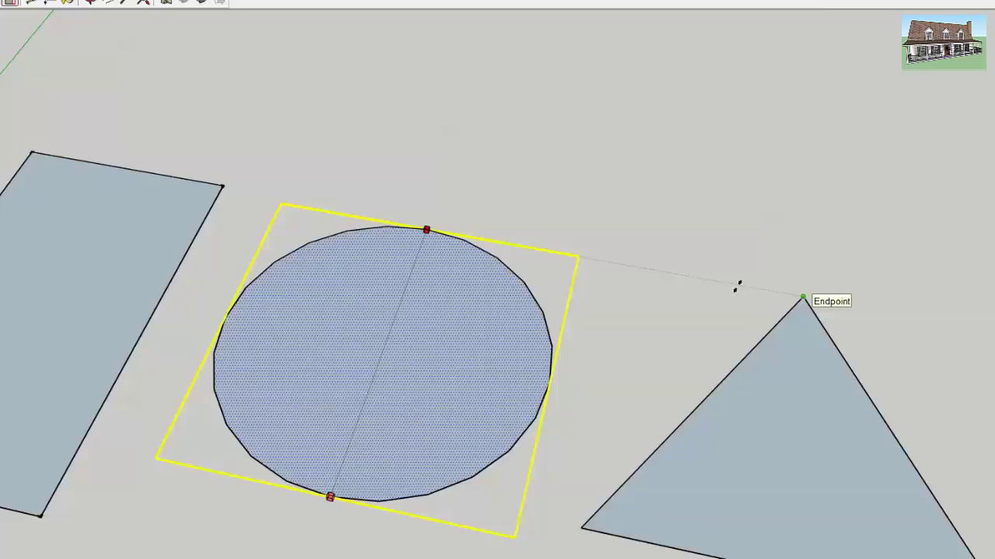
shift+drag(737, 286, 780, 273)
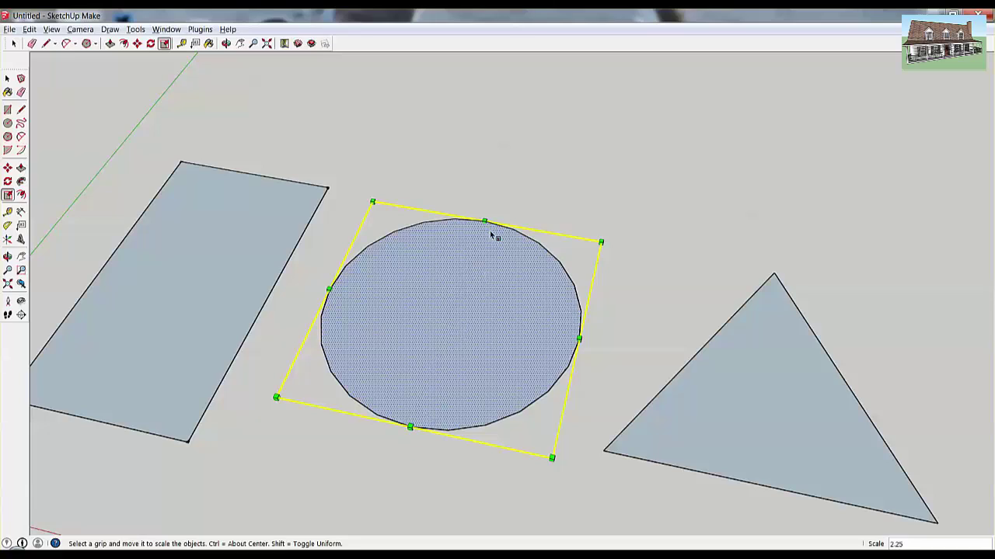
Scale the circle uniformly from its near edge by about 0.93, aligning that edge with the triangle's nearest base corner, and deselect it
click(410, 427)
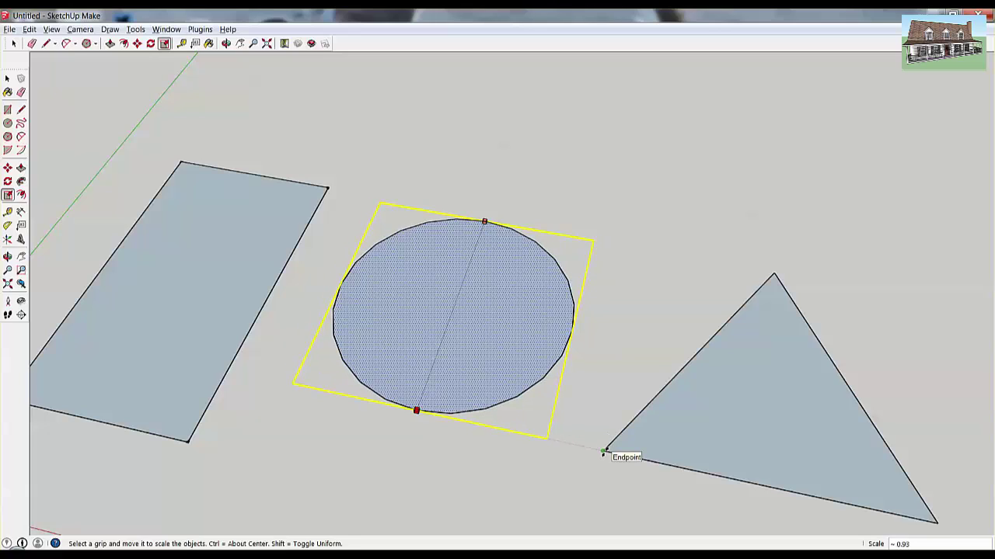
click(603, 452)
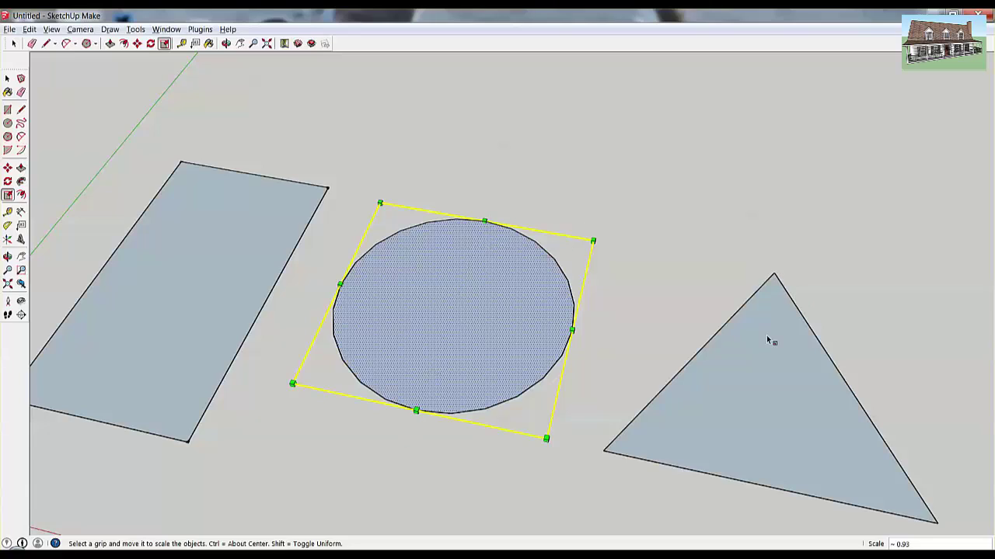
click(662, 237)
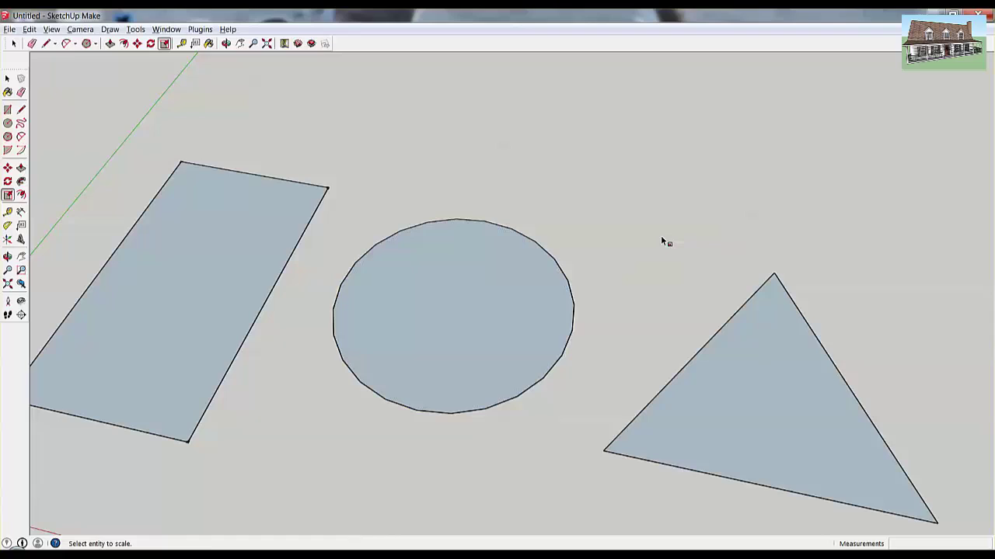
Try scaling the circle along the green axis, about the opposite point and about its center
click(502, 318)
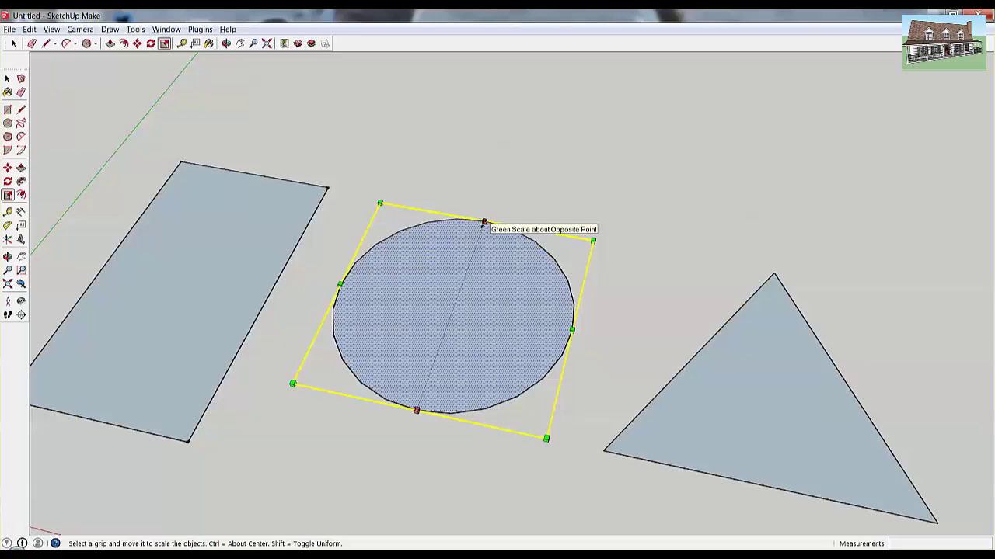
mouse_move(484, 223)
mouse_down()
mouse_move(462, 297)
mouse_move(480, 246)
mouse_move(475, 226)
mouse_up()
key(space)
key(s)
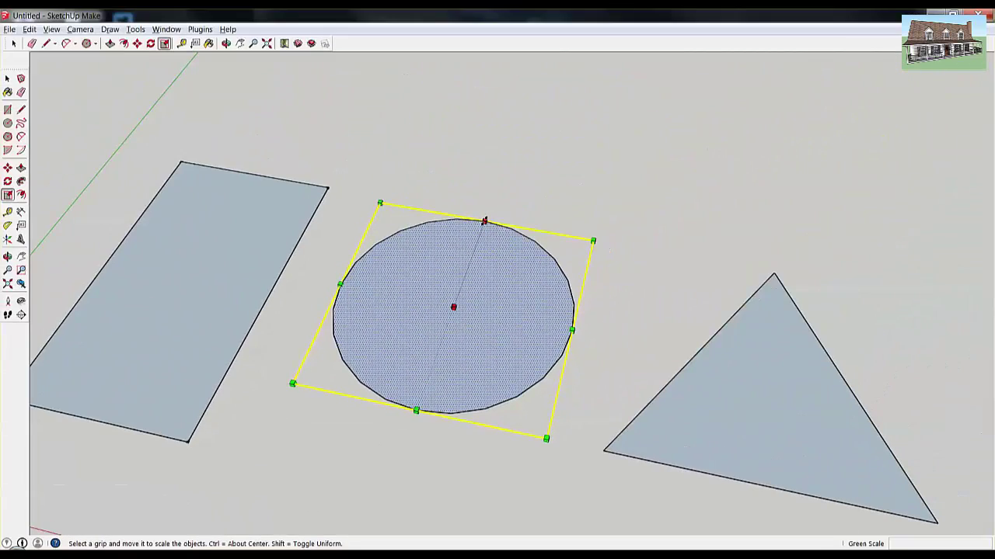
drag(485, 220, 472, 272)
key(Escape)
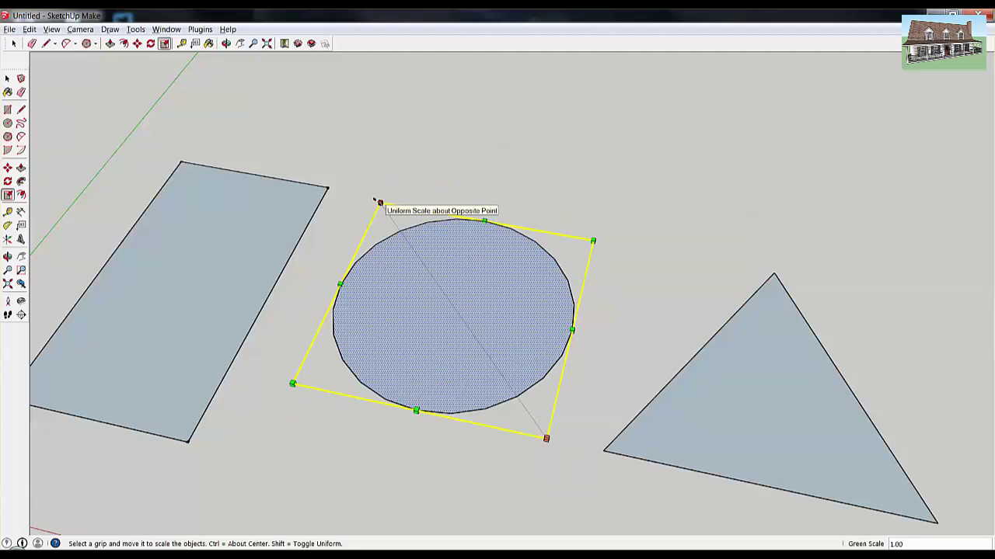
Try scaling the circle uniformly about its center, from a corner grip and from an edge midpoint grip
key(ctrl)
mouse_move(375, 197)
ctrl+mouse_down()
mouse_move(422, 262)
mouse_move(373, 192)
mouse_move(383, 210)
mouse_move(379, 201)
ctrl+mouse_up()
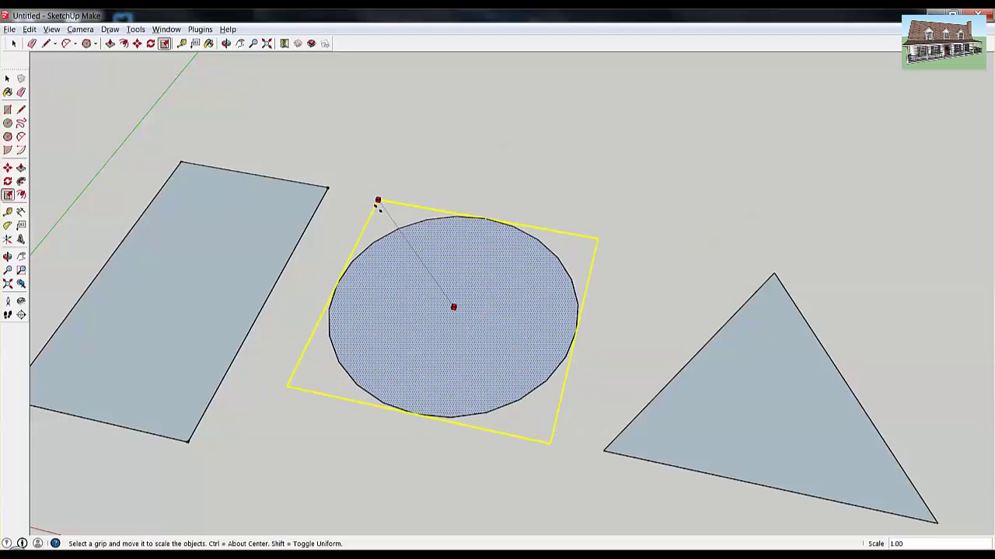
key(Escape)
key(ctrl)
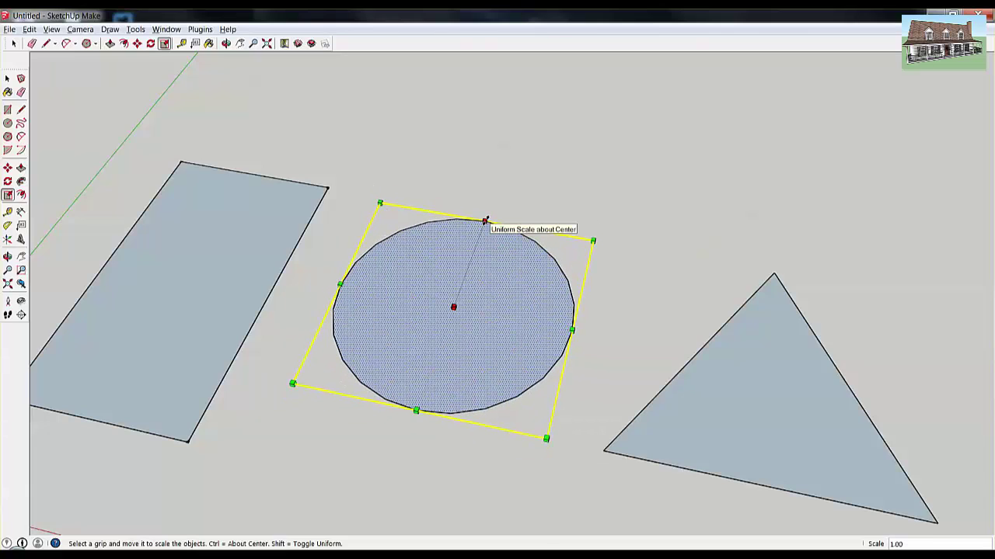
mouse_move(482, 222)
ctrl+mouse_down()
mouse_move(481, 243)
mouse_move(491, 204)
mouse_move(486, 223)
ctrl+mouse_up()
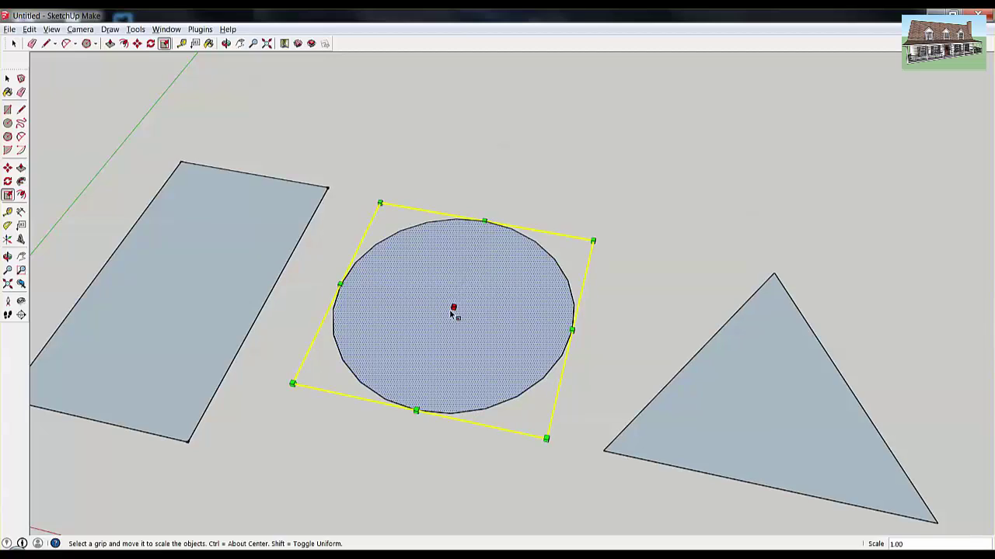